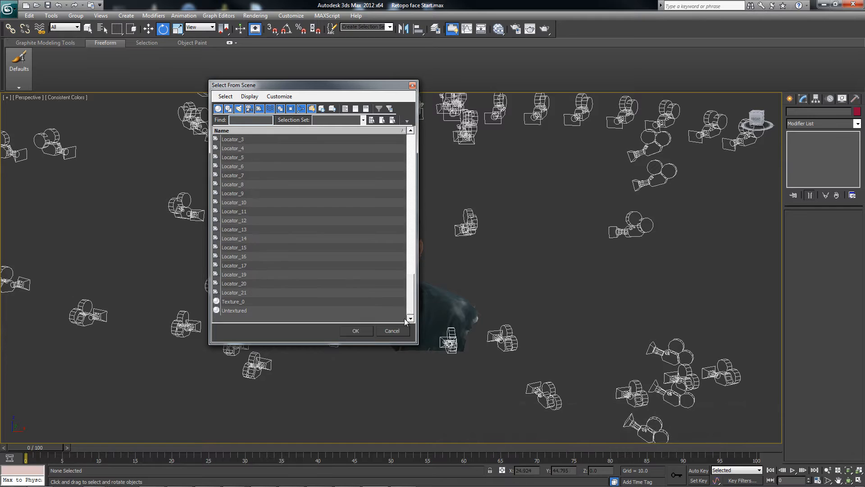
Review the scene object list from the Cleaned 123d catch mesh_root entry through the locators to the Texture_0 and Untextured meshes
click(239, 180)
click(237, 284)
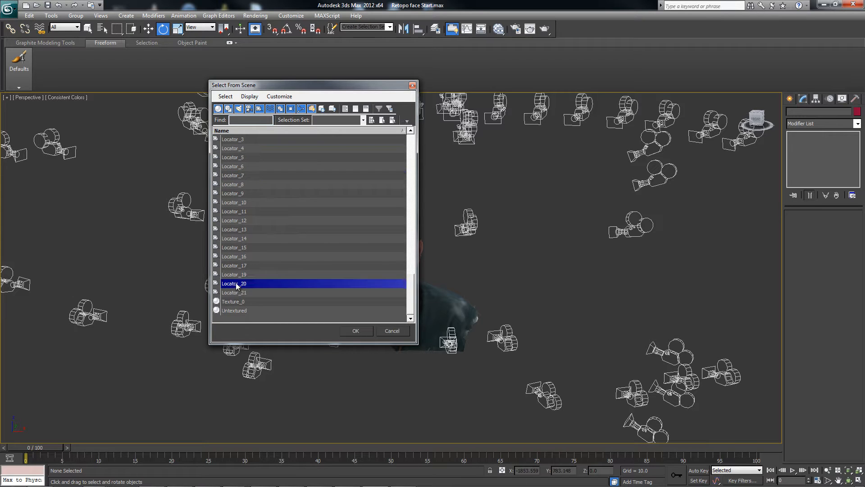
scroll(264, 203, up, 20)
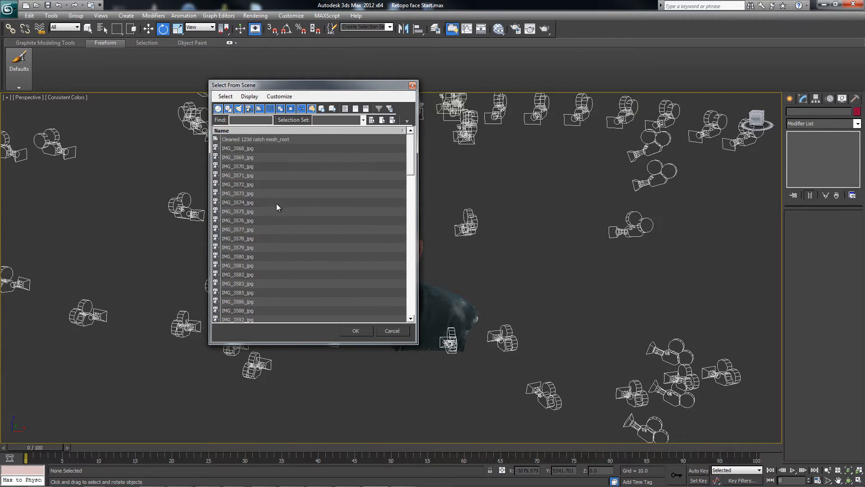
click(231, 139)
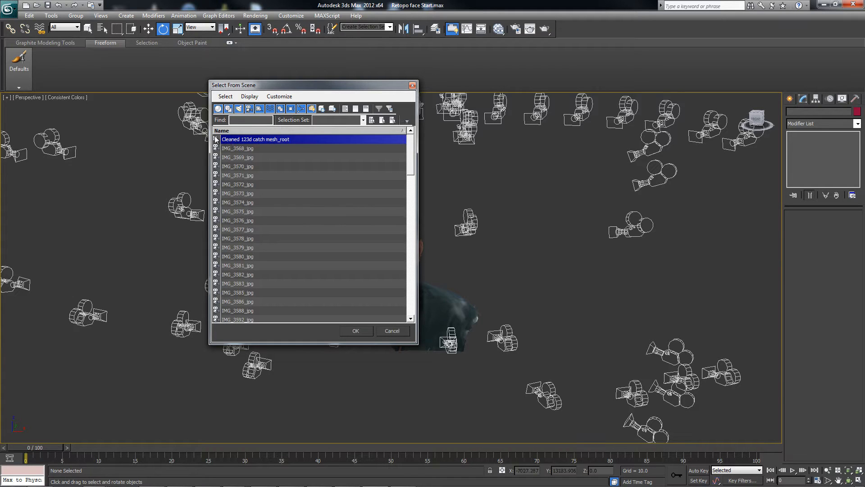
drag(412, 170, 416, 306)
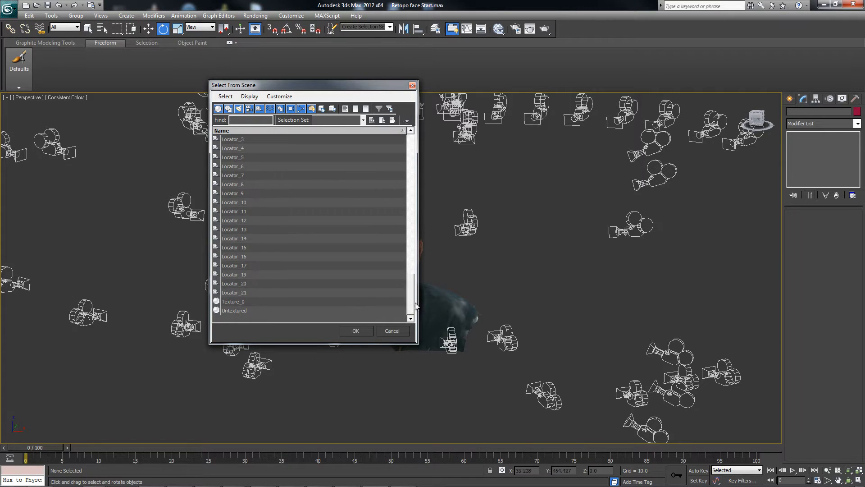
click(240, 301)
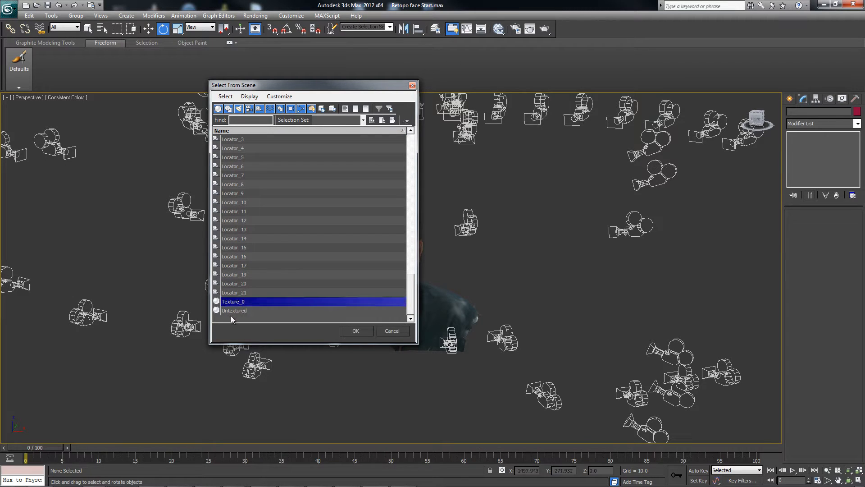
click(232, 310)
Show the scene object list as a hierarchy with the child objects of Cleaned 123d catch mesh_root expanded
drag(269, 86, 287, 73)
click(268, 85)
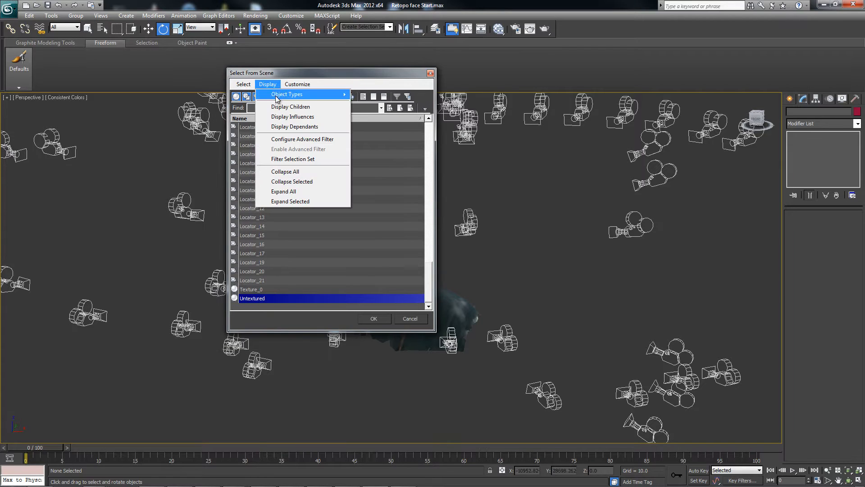
click(327, 189)
drag(426, 253, 423, 124)
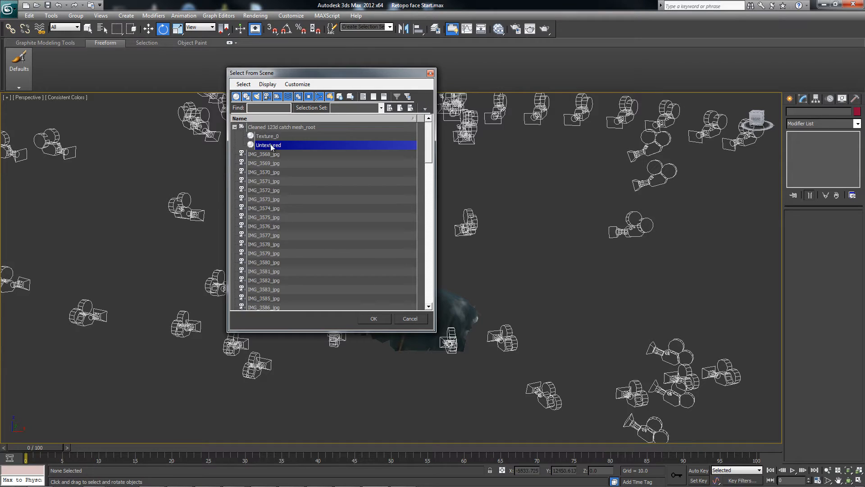
Shift the Untextured mesh to about -407 on the X axis and delete it from the scene
drag(288, 76, 137, 105)
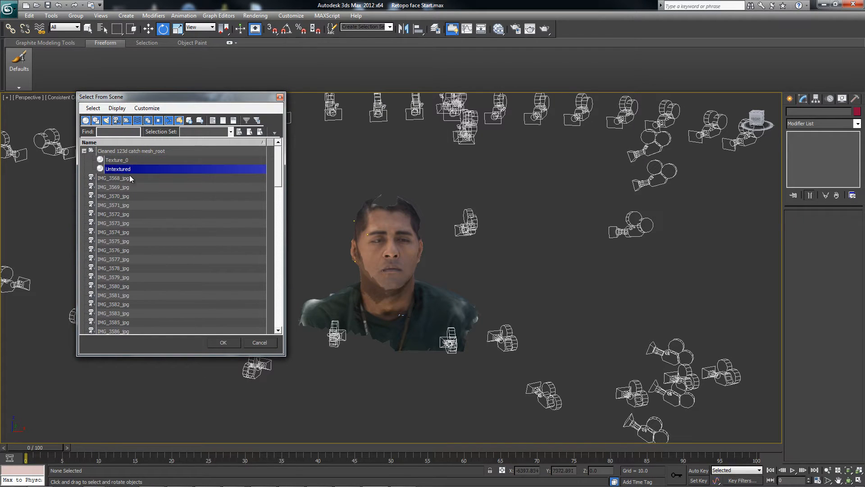
click(224, 342)
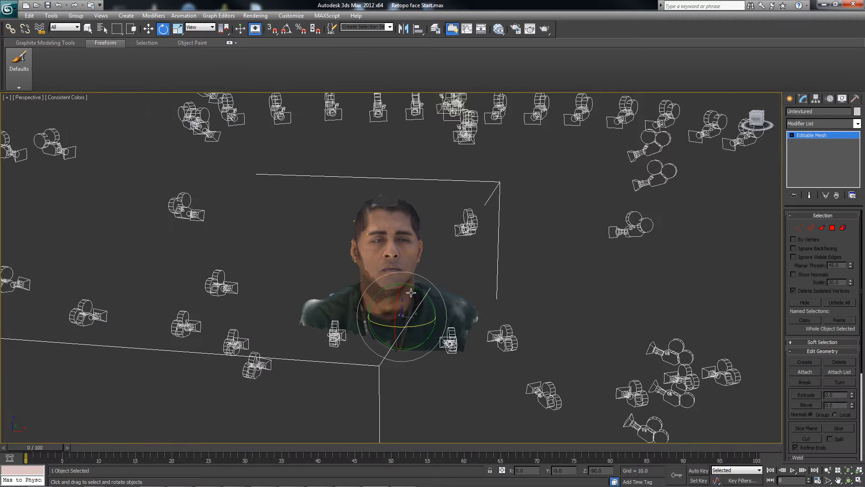
key(w)
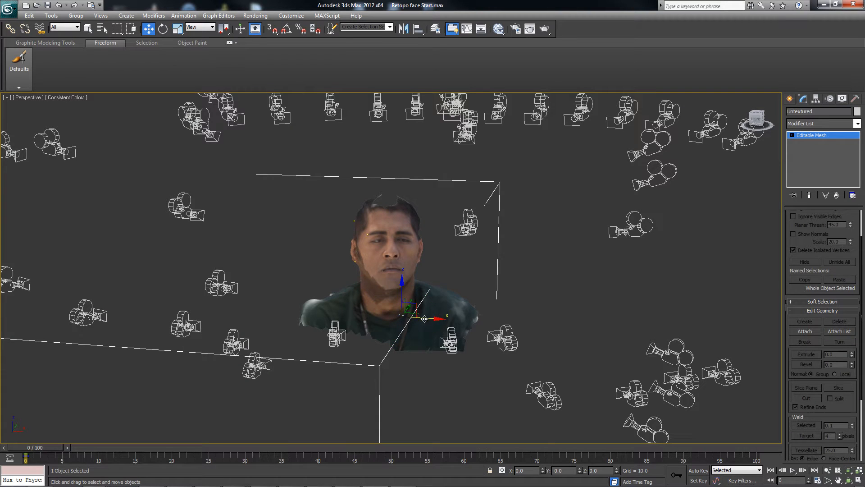
drag(432, 319, 383, 319)
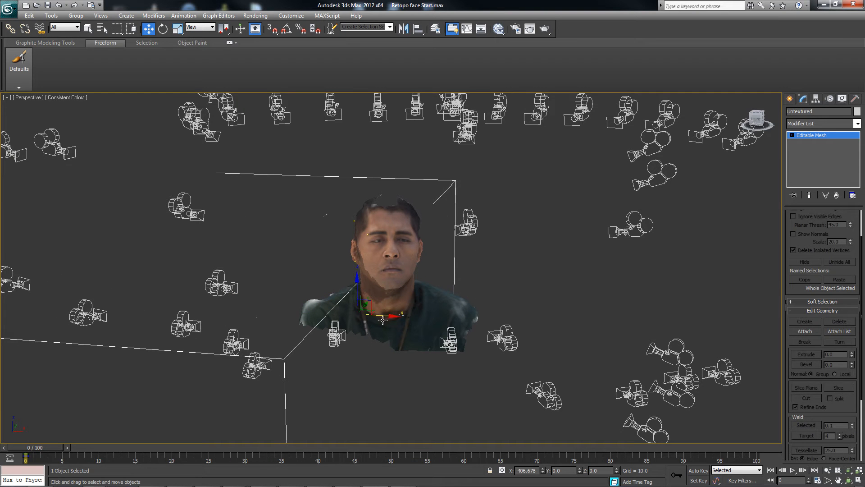
click(390, 328)
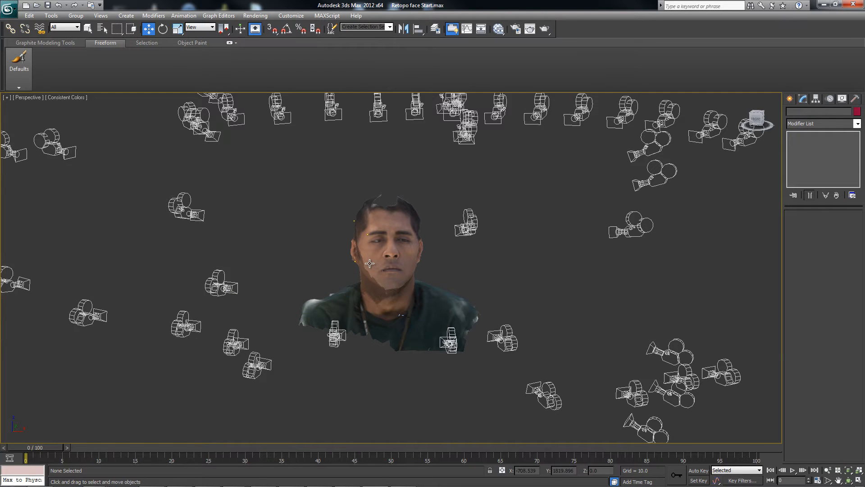
Check which child meshes are listed under Cleaned 123d catch mesh_root in the scene object list
alt+middle_drag(370, 263, 407, 228)
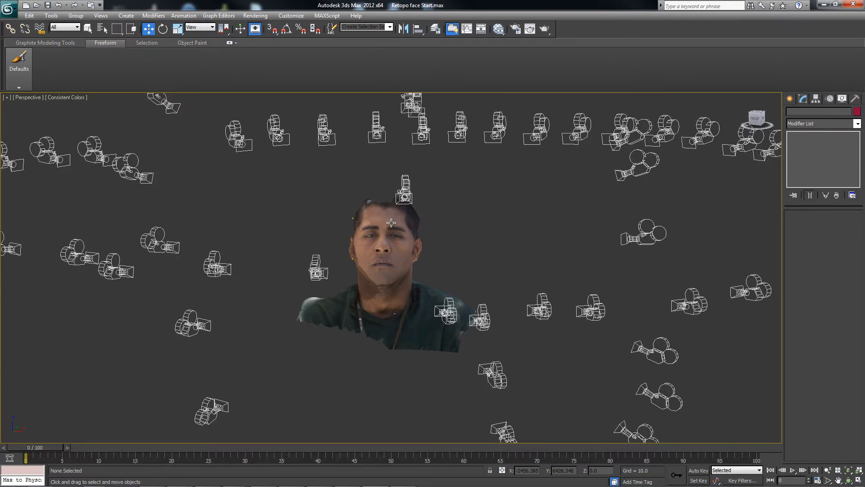
key(h)
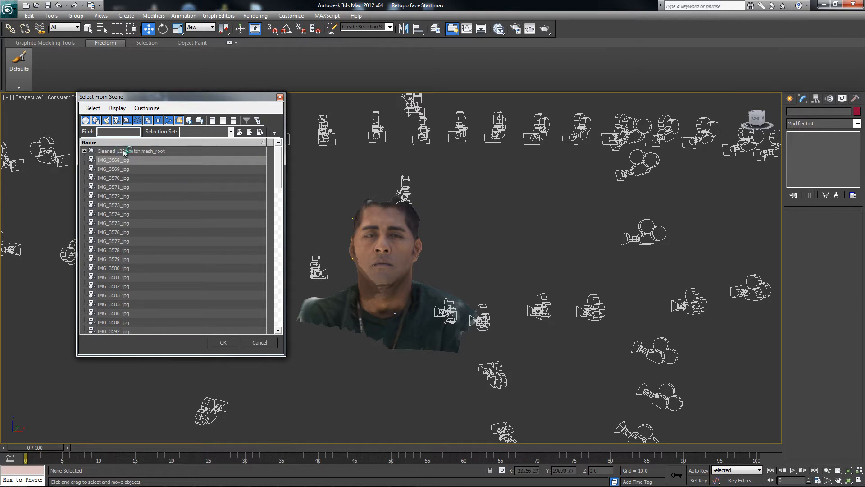
click(84, 151)
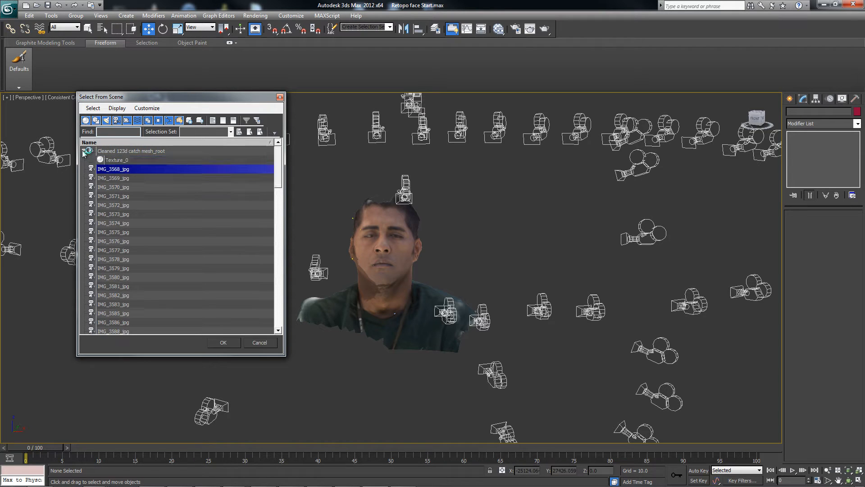
click(84, 152)
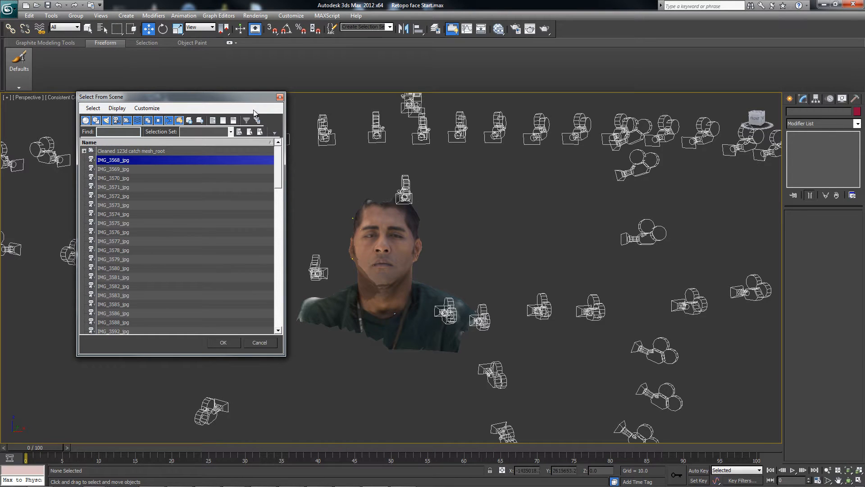
click(280, 97)
Restrict selection to cameras, select every camera around the head, and group them as "Camera Group"
key(z)
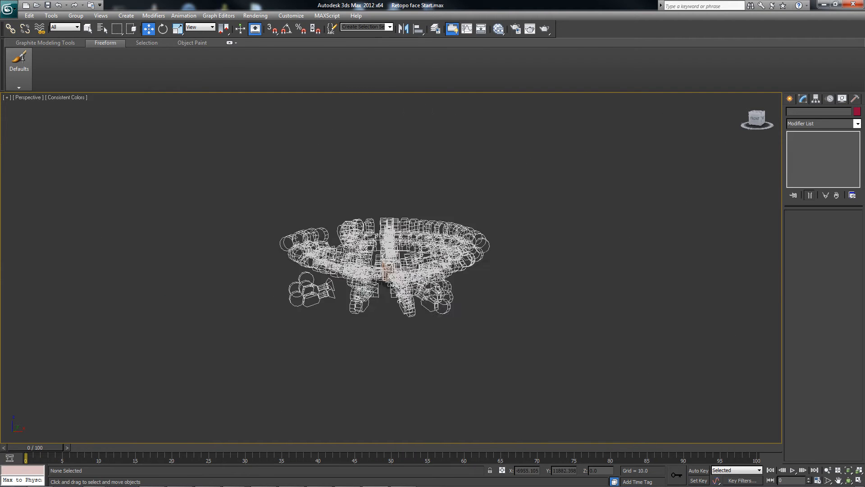
scroll(355, 243, down, 1)
alt+middle_drag(355, 243, 398, 254)
scroll(380, 261, up, 2)
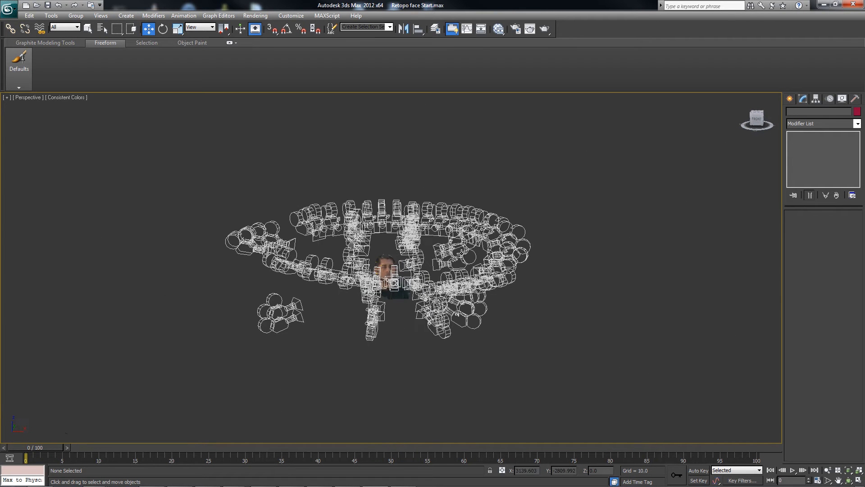
alt+middle_drag(461, 254, 437, 255)
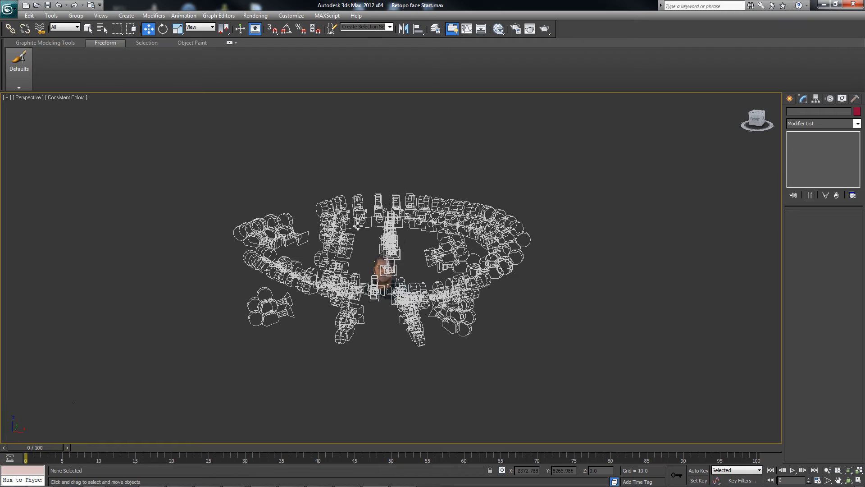
click(72, 27)
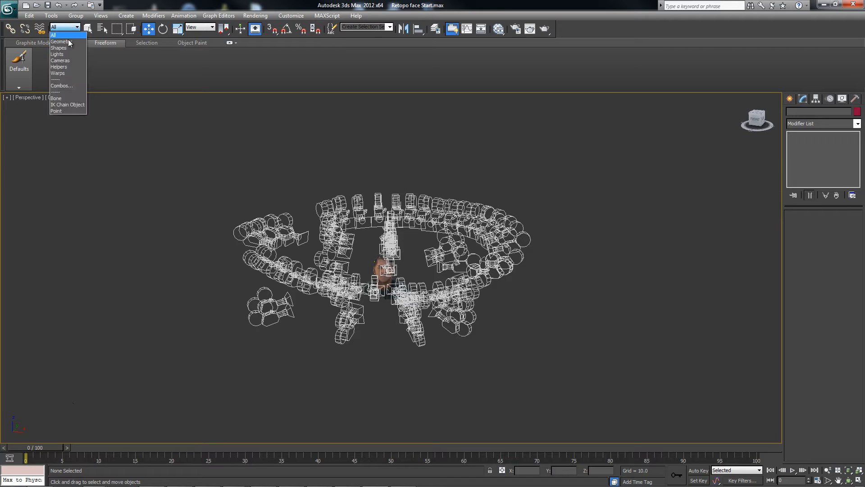
click(60, 60)
drag(126, 131, 663, 434)
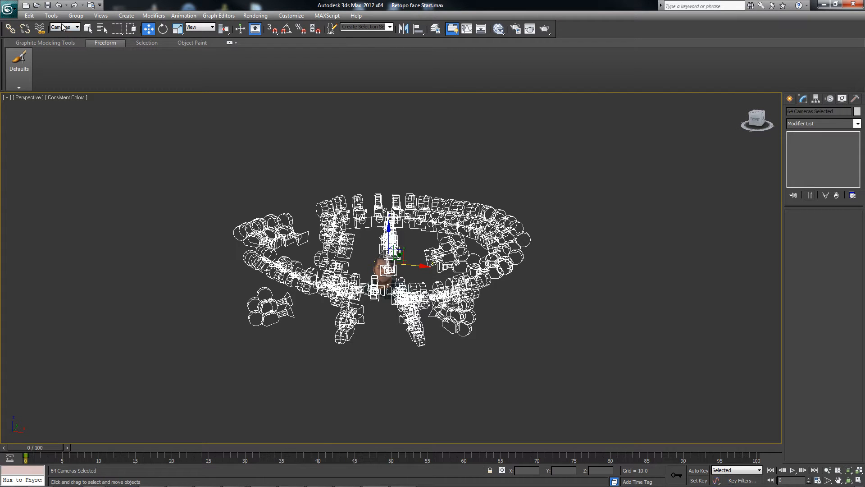
click(76, 16)
click(85, 27)
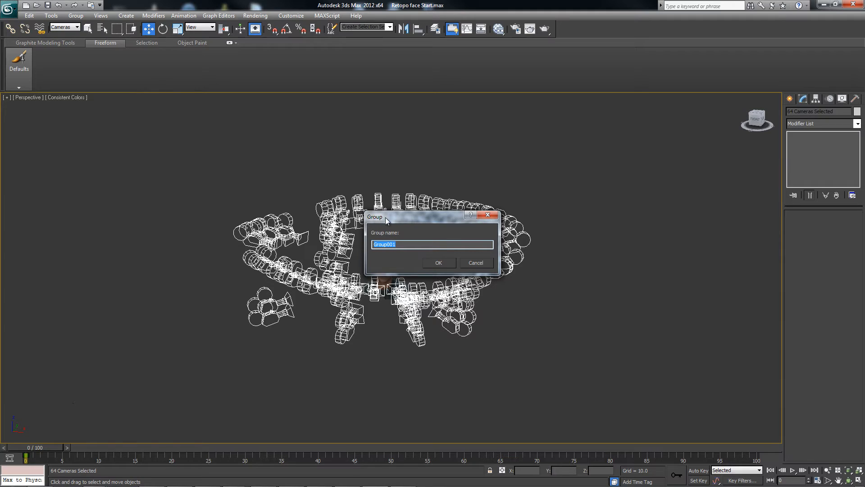
text(Camera)
key(Return)
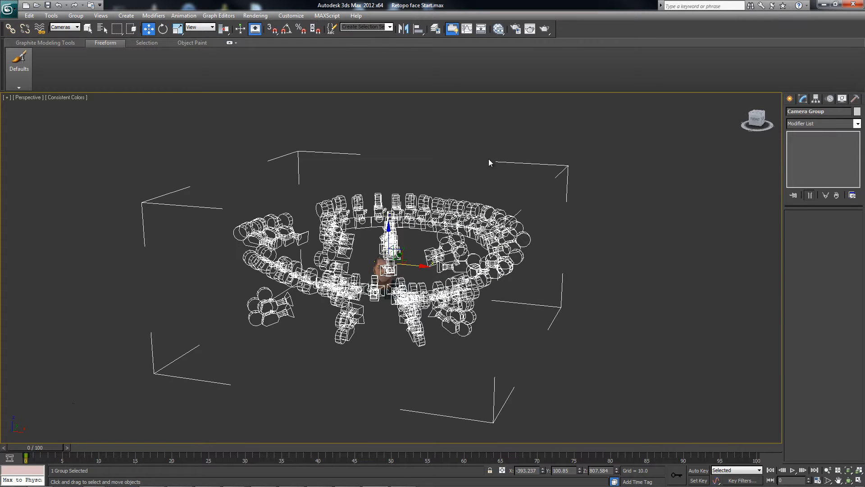
Try moving the Camera Group upward along Z and undo the move
click(515, 167)
click(406, 243)
drag(388, 228, 389, 165)
key(ctrl+z)
Hide the Camera Group through its object properties
right_click(423, 211)
click(444, 263)
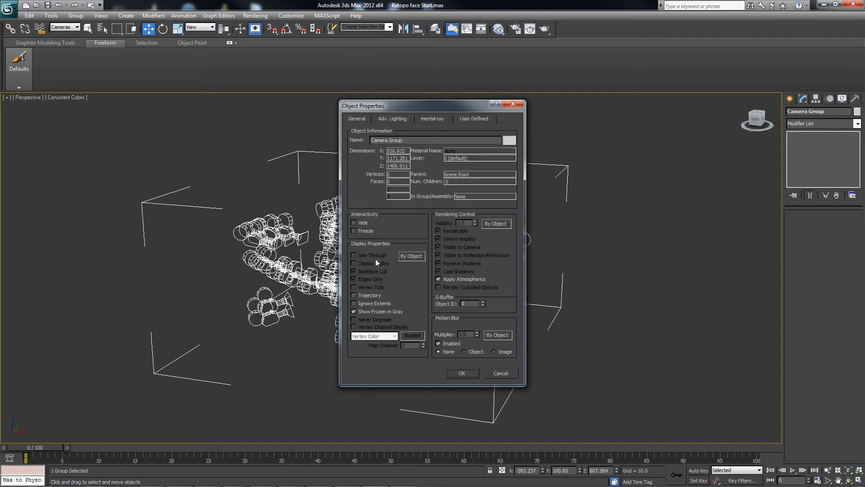
click(458, 372)
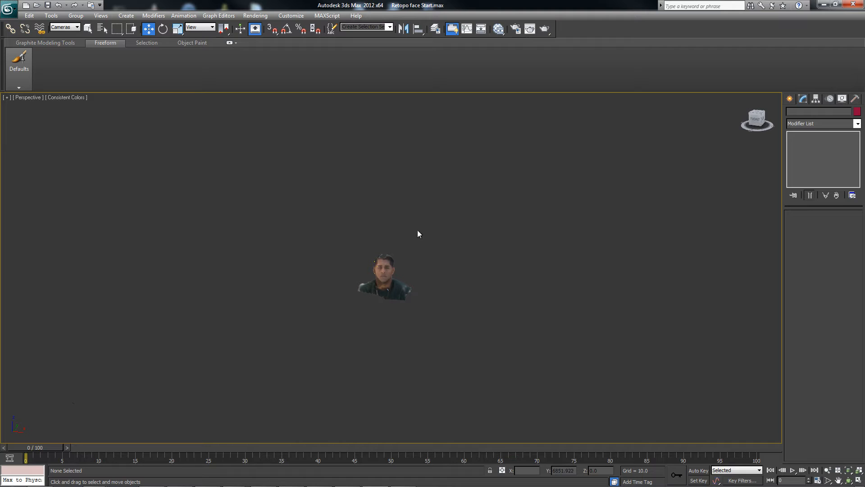
Include hidden objects in the scene object list
key(h)
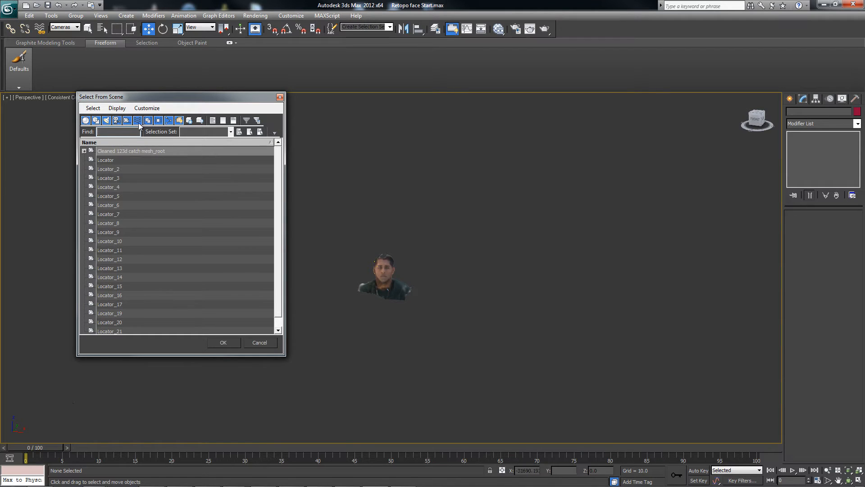
click(122, 110)
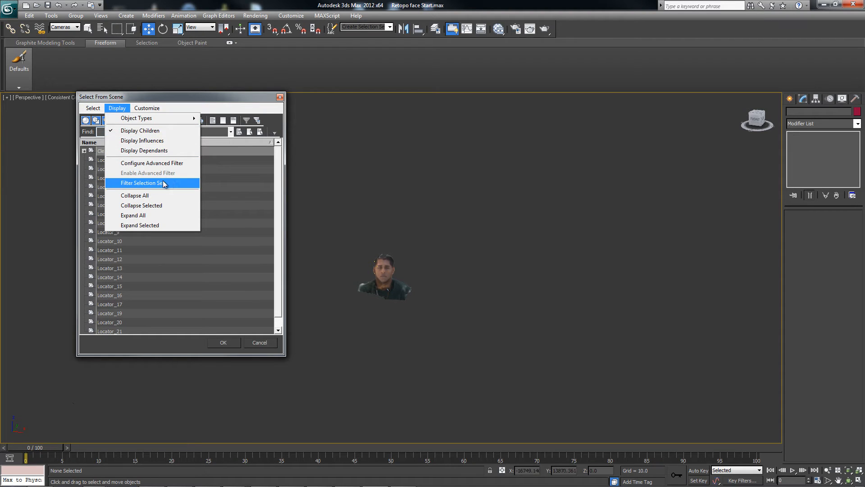
mouse_move(102, 110)
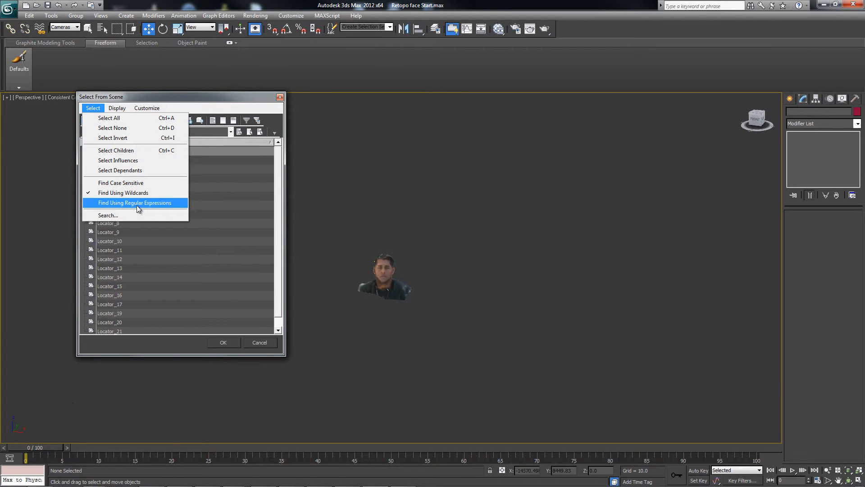
click(180, 96)
click(155, 108)
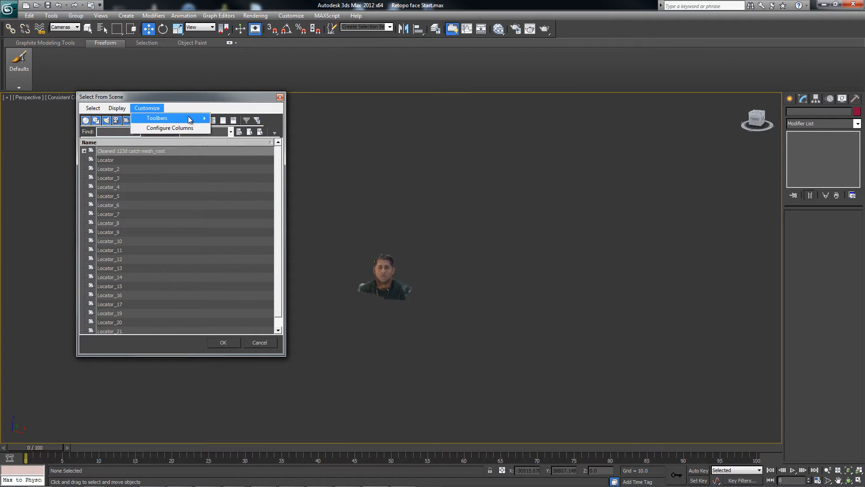
click(198, 93)
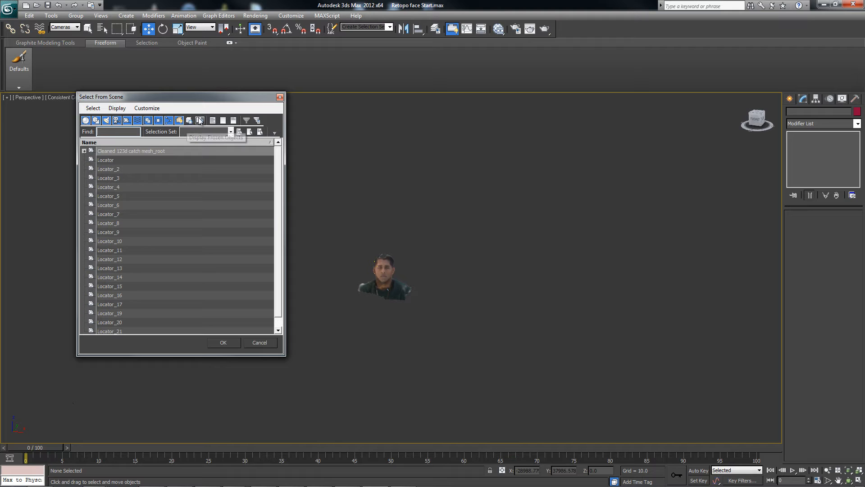
click(200, 120)
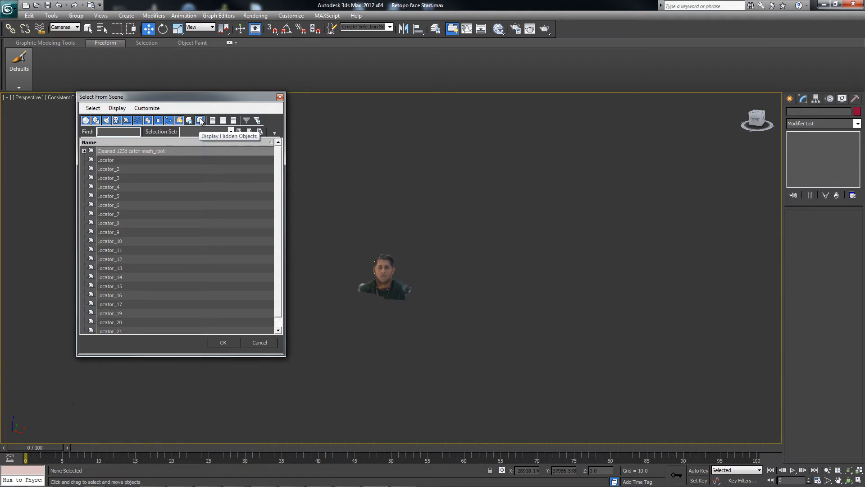
Select the hidden Camera Group from the scene object list and unhide it through its object properties
click(120, 151)
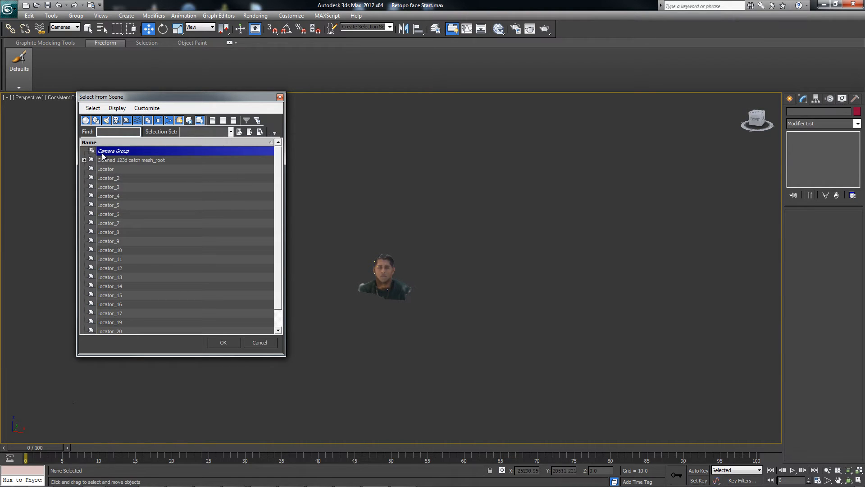
click(223, 342)
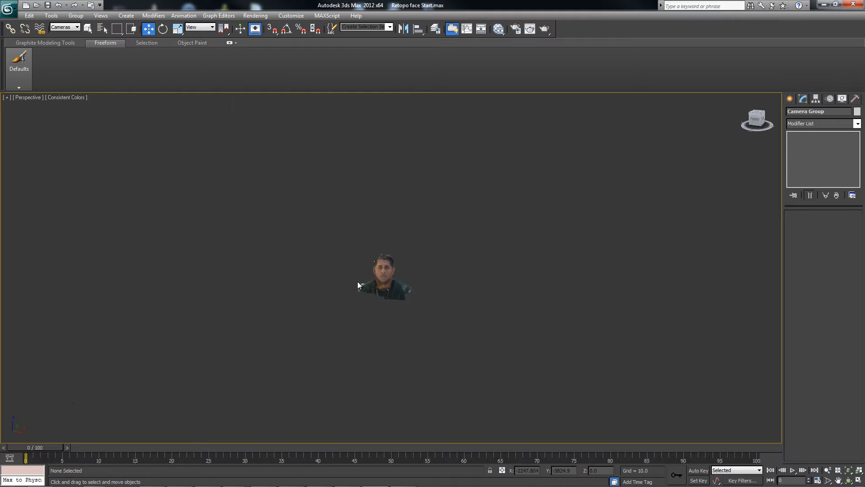
right_click(393, 262)
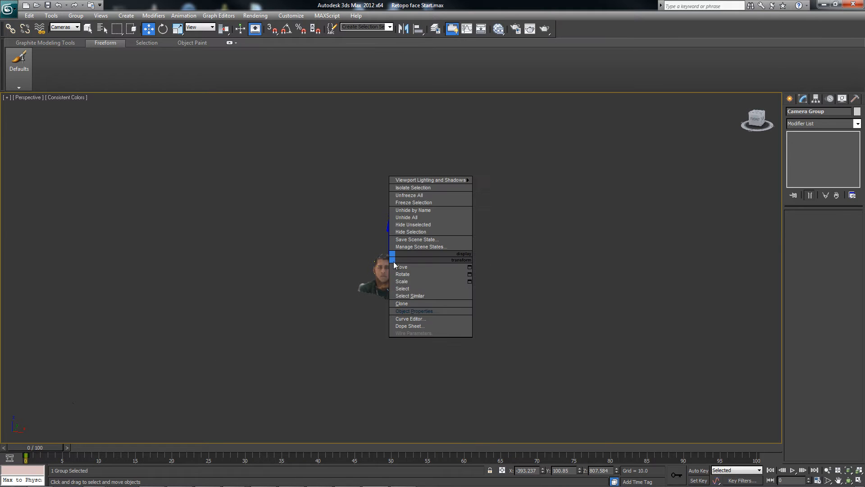
click(410, 311)
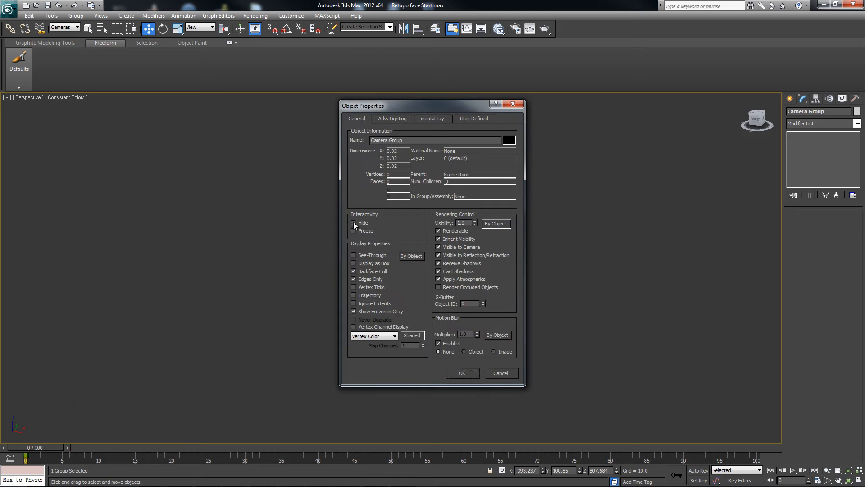
click(461, 371)
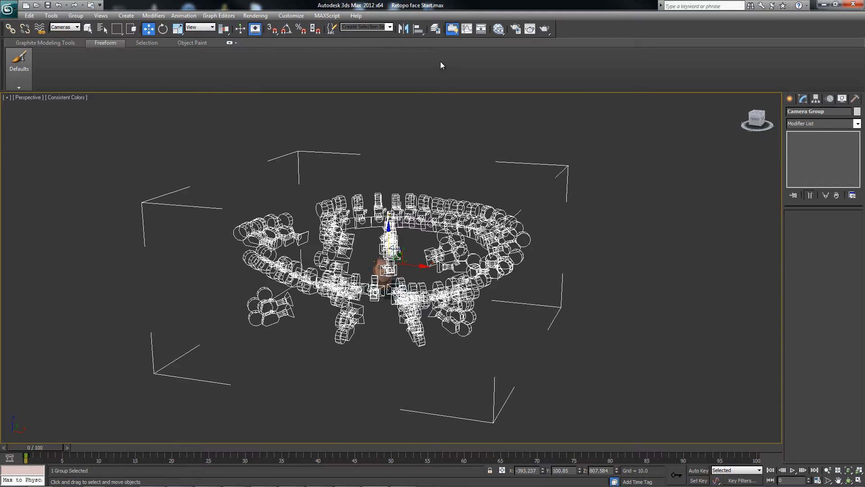
Create a new layer containing the selected Camera Group and name it "Cameras"
click(434, 35)
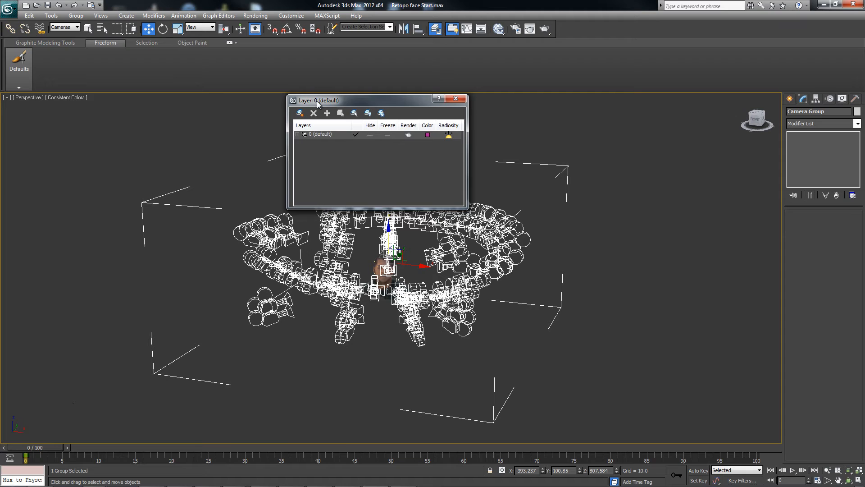
drag(317, 101, 553, 106)
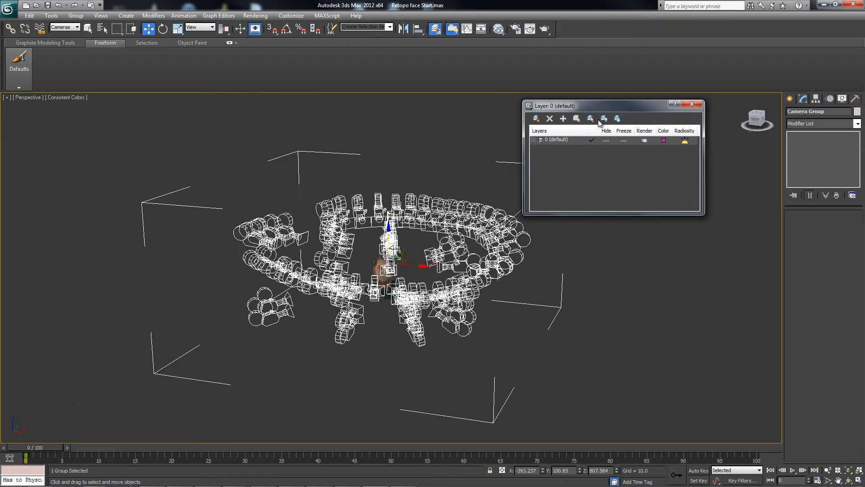
click(536, 119)
click(563, 150)
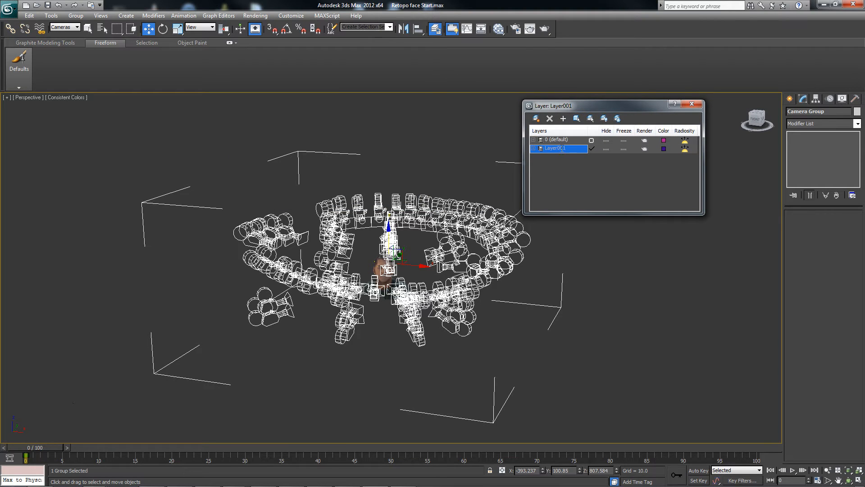
text(Ca)
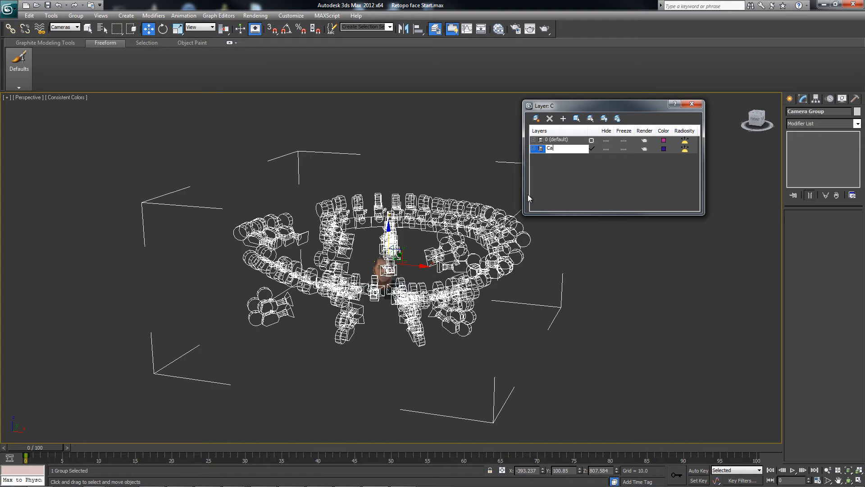
text(meras)
key(Return)
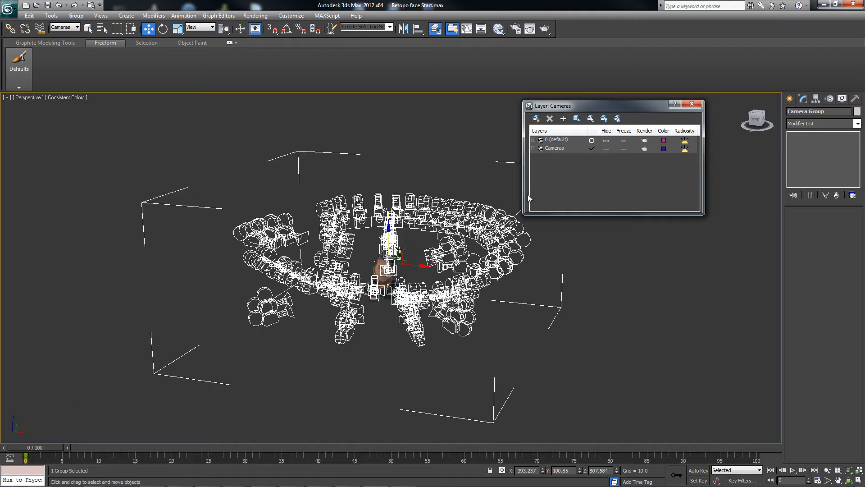
Hide the Cameras layer, make layer 0 (default) the active layer, and close the layer manager
click(605, 148)
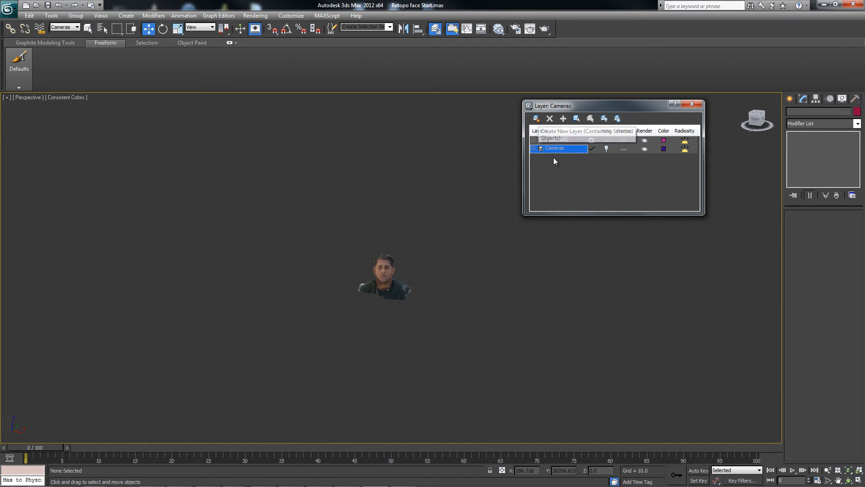
click(533, 148)
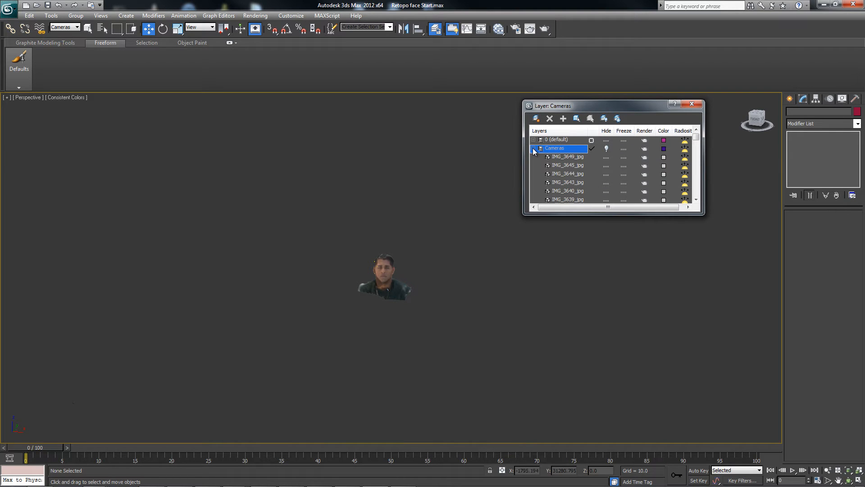
click(533, 148)
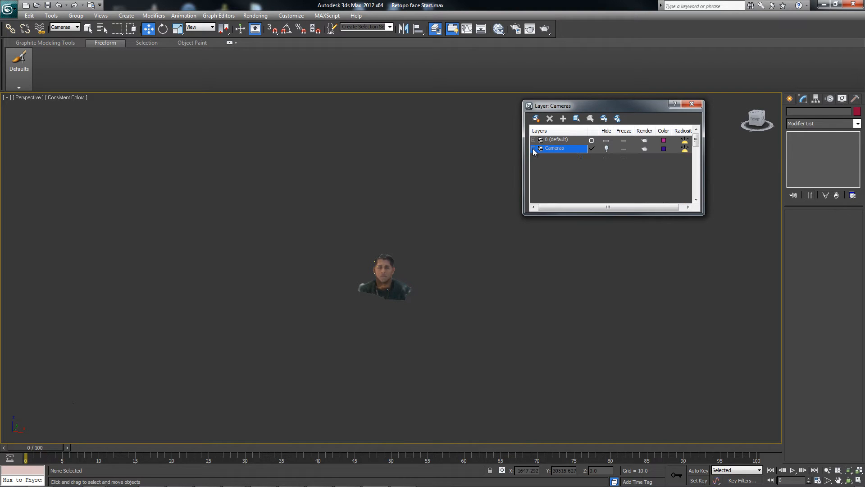
click(593, 141)
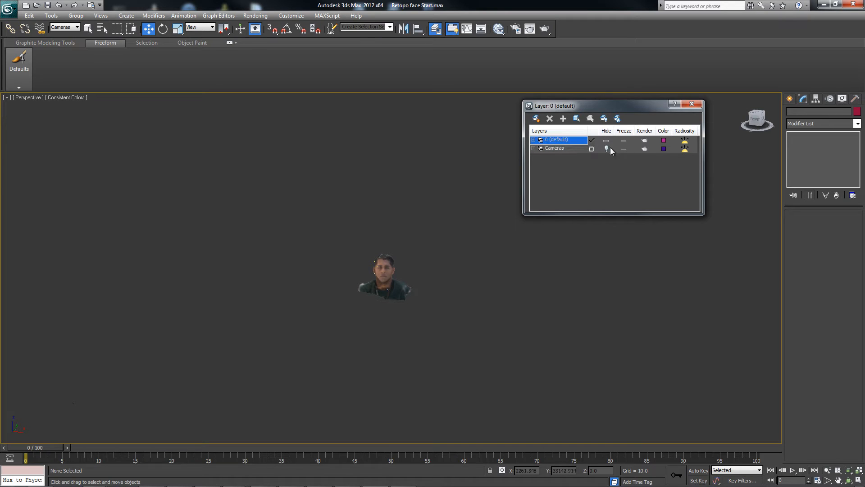
drag(588, 105, 602, 85)
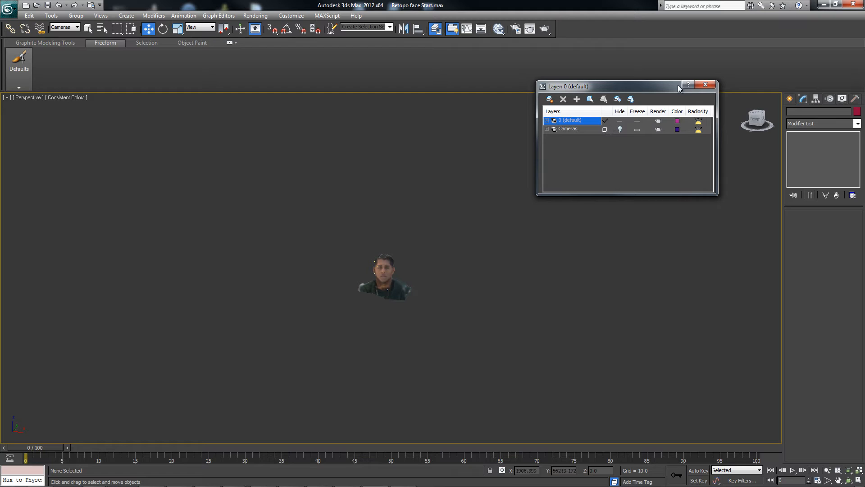
click(705, 85)
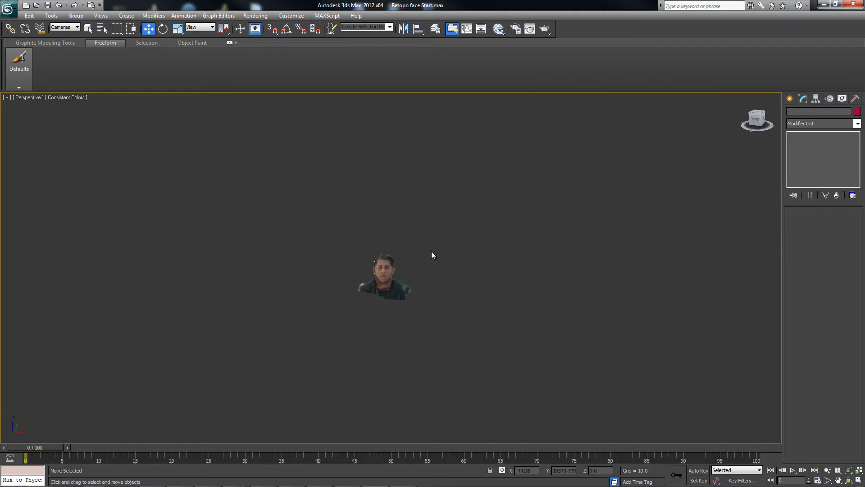
Examine the textured head scan up close in the Perspective view and in the four-viewport layout
scroll(361, 223, up, 3)
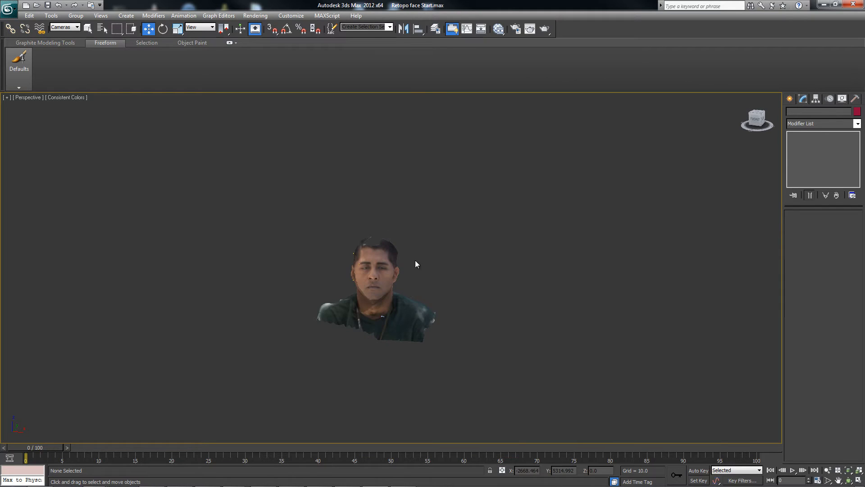
scroll(418, 256, up, 2)
key(z)
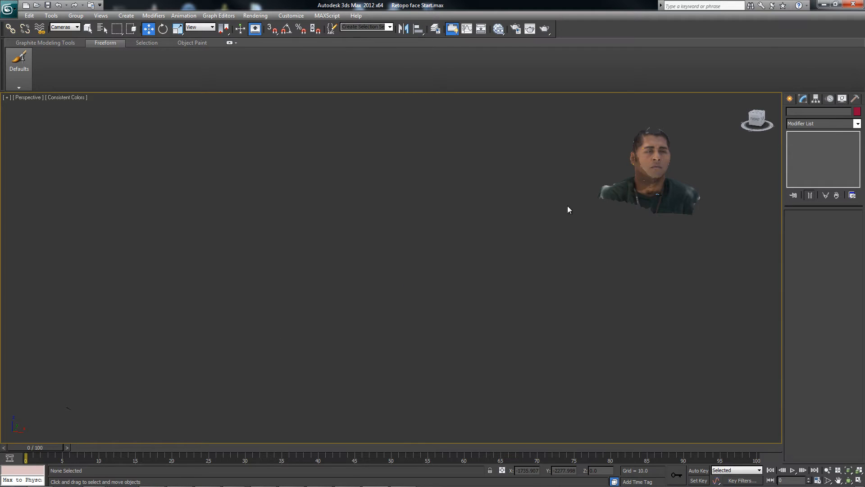
alt+middle_drag(568, 209, 482, 270)
scroll(535, 266, up, 5)
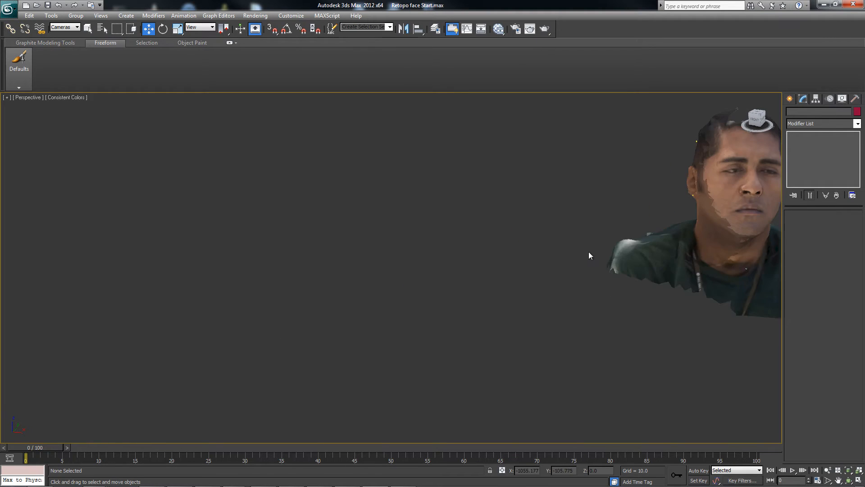
middle_drag(588, 253, 265, 293)
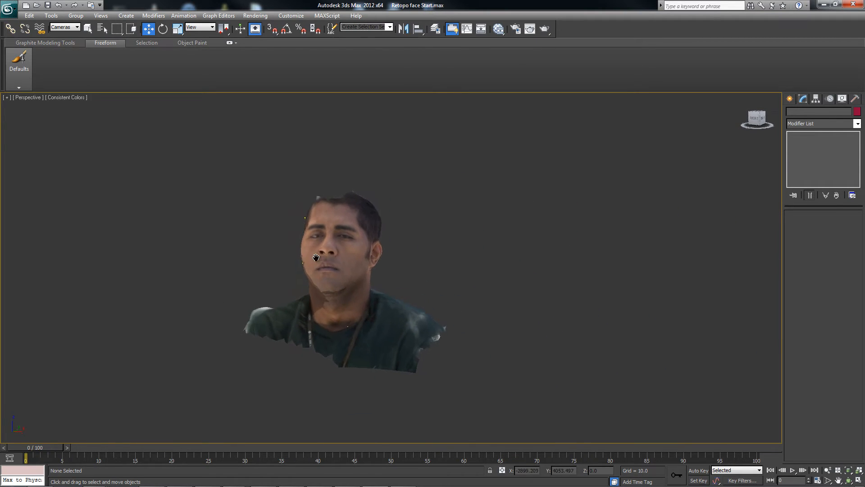
scroll(317, 260, up, 2)
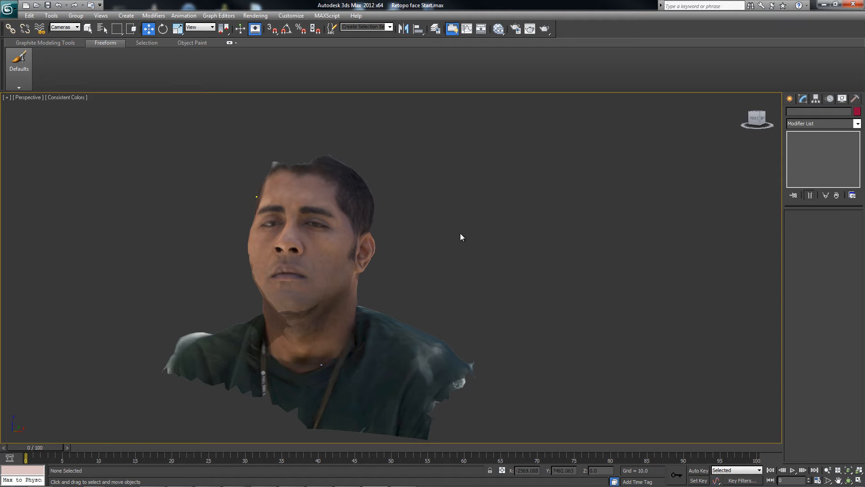
key(alt+w)
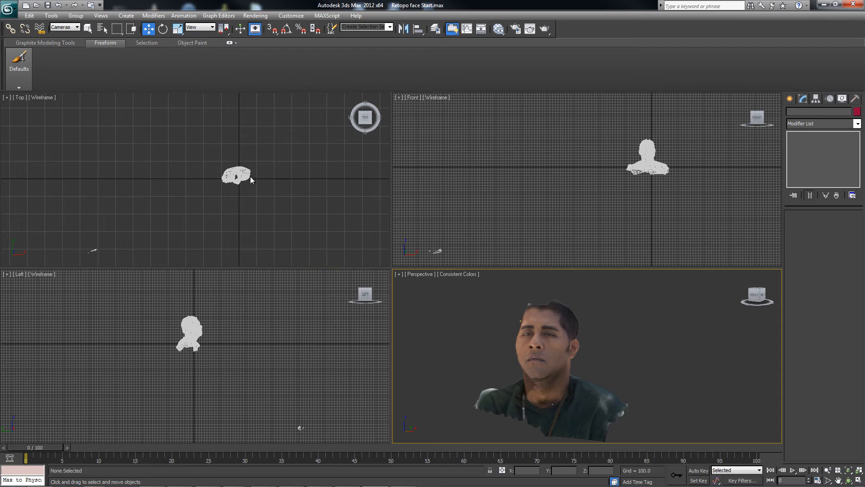
scroll(258, 186, up, 4)
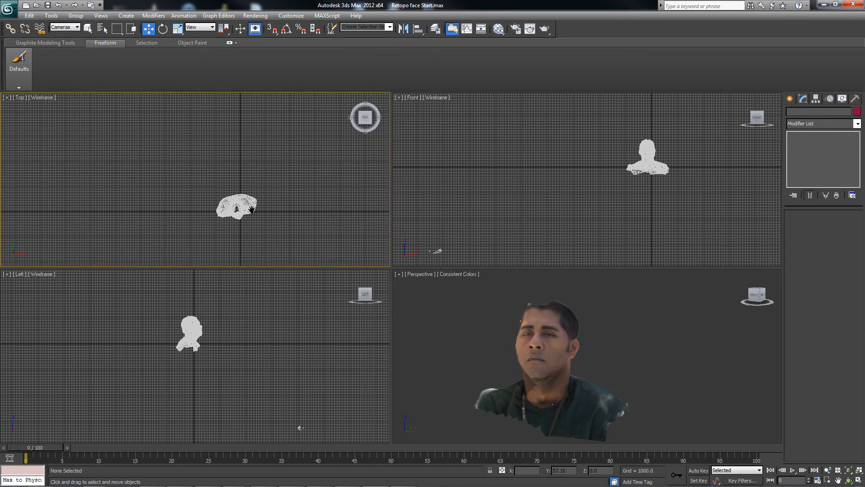
scroll(200, 183, up, 2)
Set the selection filter to All and test it by selecting and deselecting the head mesh in the Top view
click(539, 321)
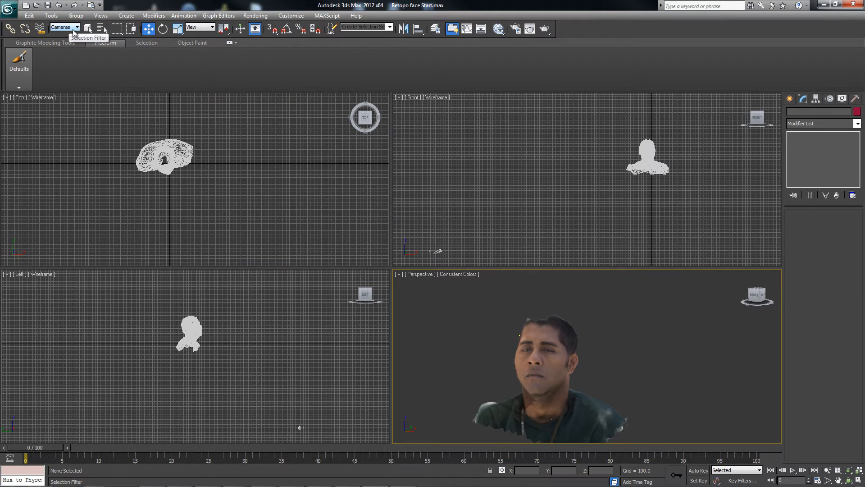
click(196, 131)
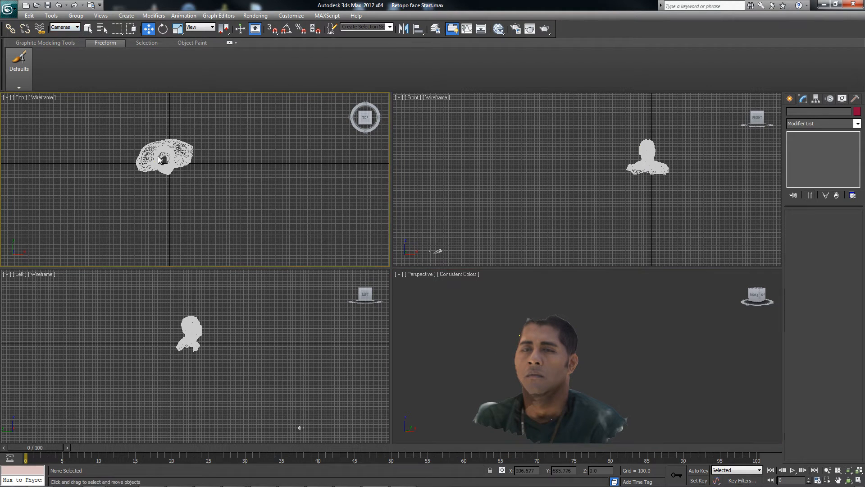
click(208, 317)
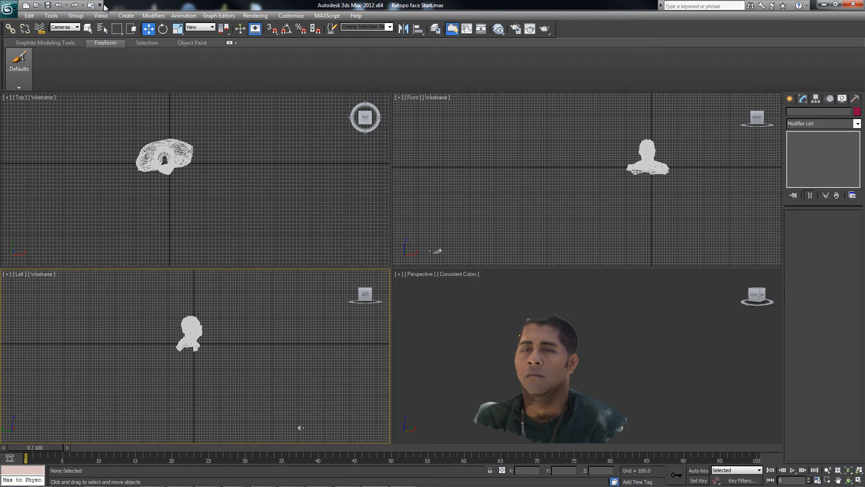
click(65, 27)
click(59, 33)
scroll(150, 170, up, 5)
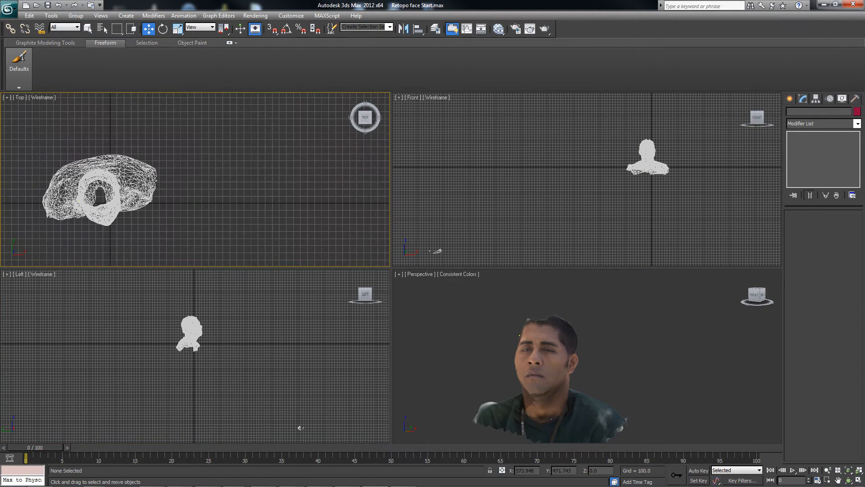
click(149, 170)
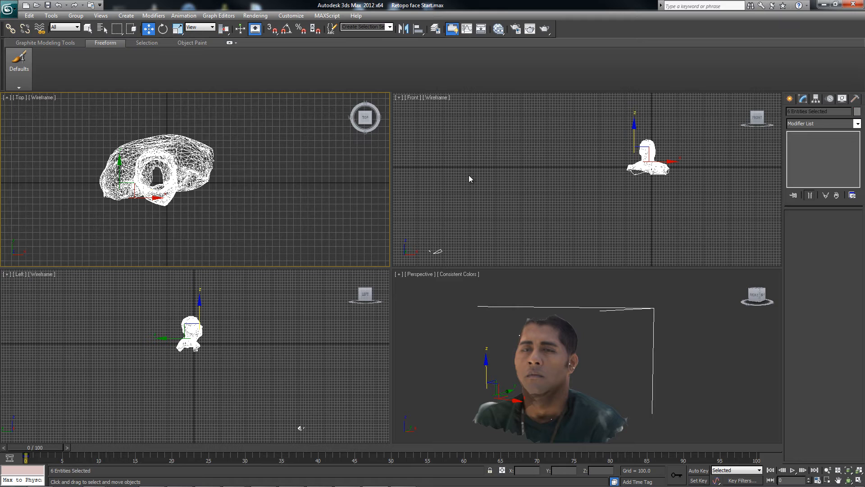
click(428, 185)
Enlarge the Perspective viewport by moving the divider between the four viewports upward
scroll(640, 349, up, 3)
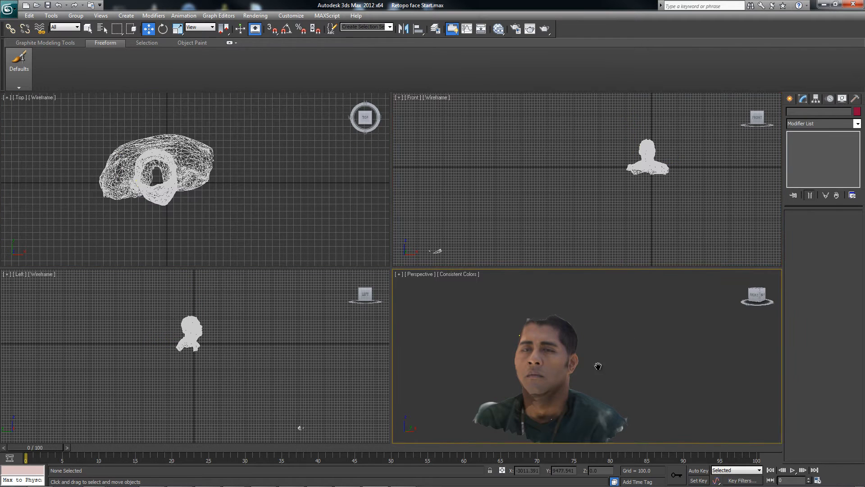
middle_drag(618, 348, 646, 373)
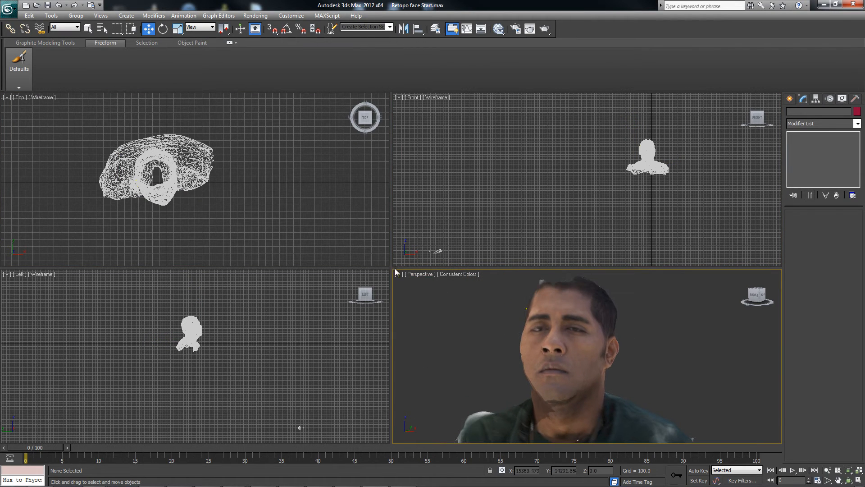
drag(391, 266, 388, 242)
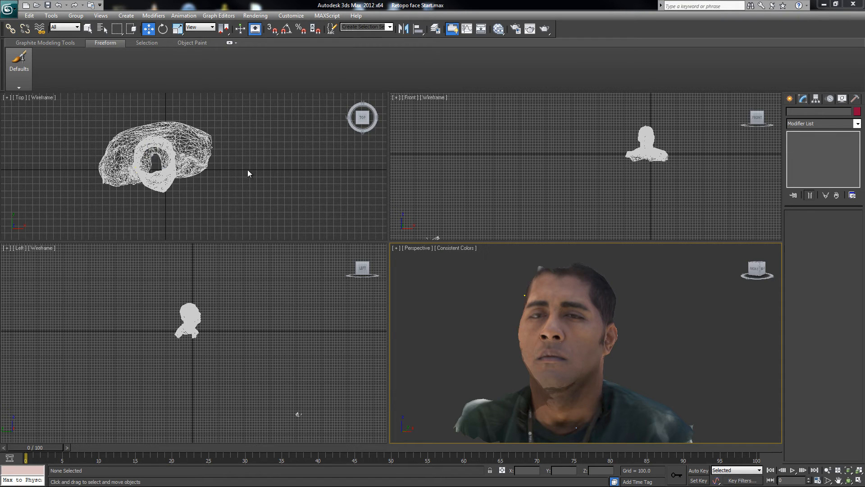
Select the head mesh in the Top view and rotate it about Z to about -101.67°
click(195, 132)
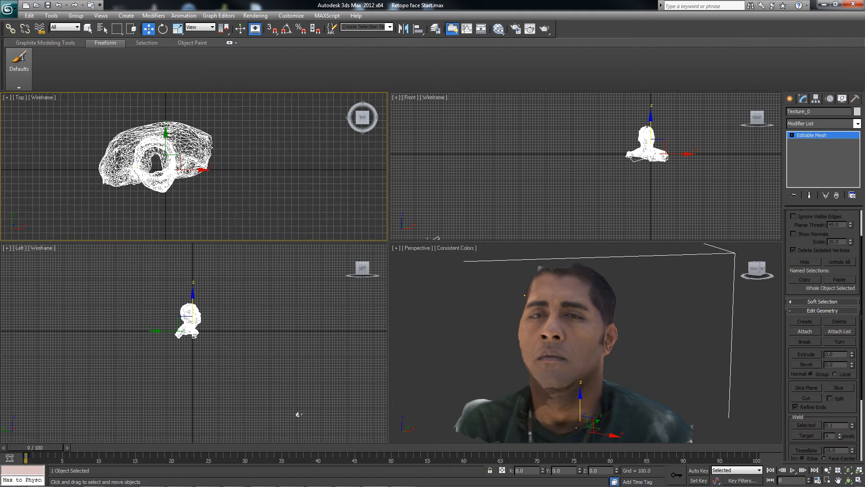
key(e)
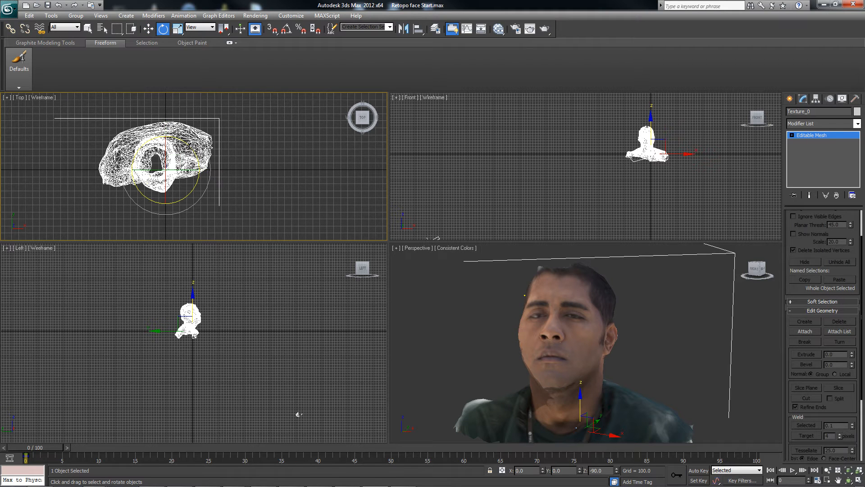
mouse_move(192, 148)
mouse_down()
mouse_move(217, 161)
mouse_move(201, 151)
mouse_up()
Switch the Top and Front viewports from wireframe to Realistic shading
key(F3)
right_click(464, 152)
key(F3)
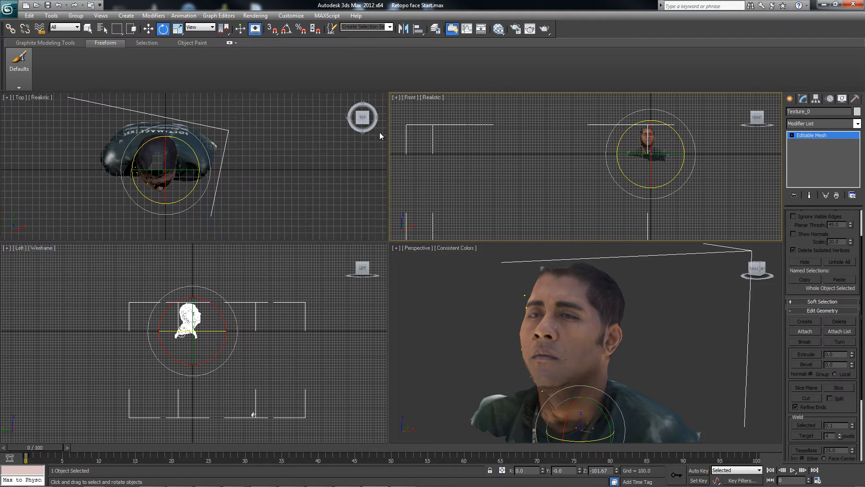
right_click(40, 98)
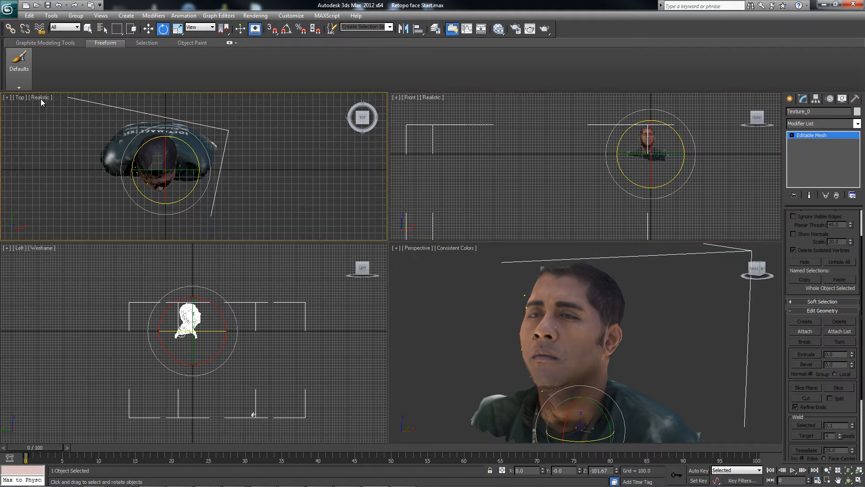
Switch the Top and Front viewports to Consistent Colors shading
click(40, 98)
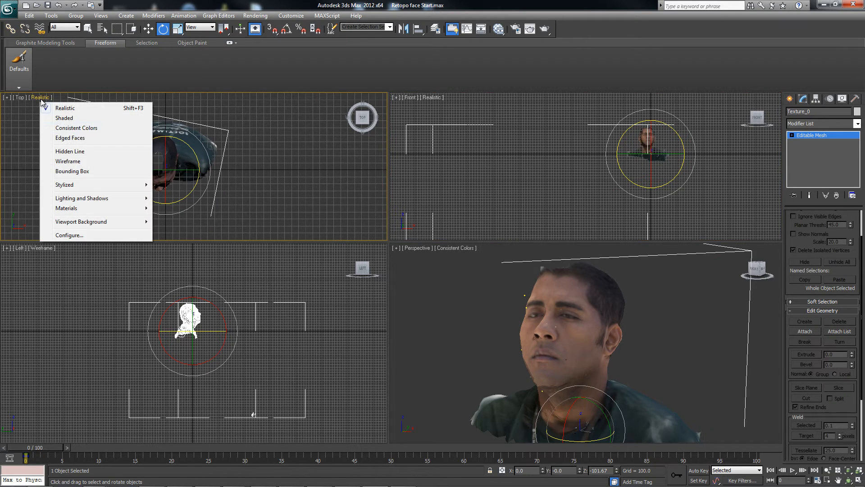
click(65, 127)
click(433, 98)
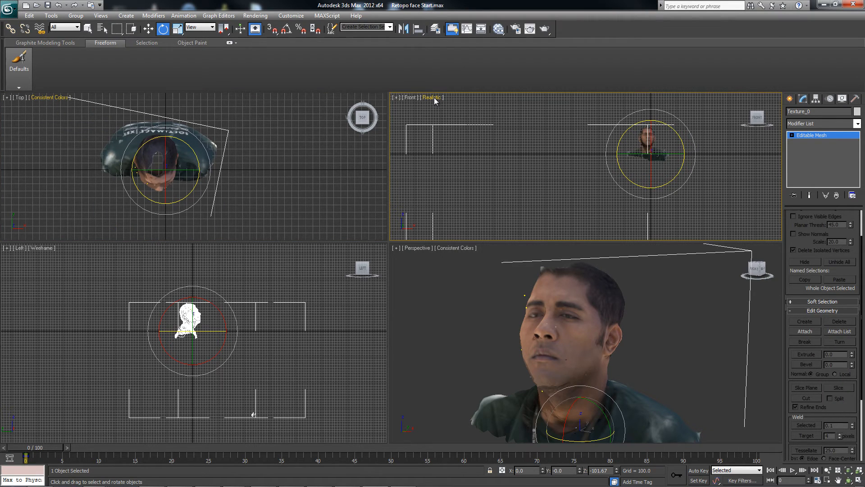
click(435, 98)
click(467, 128)
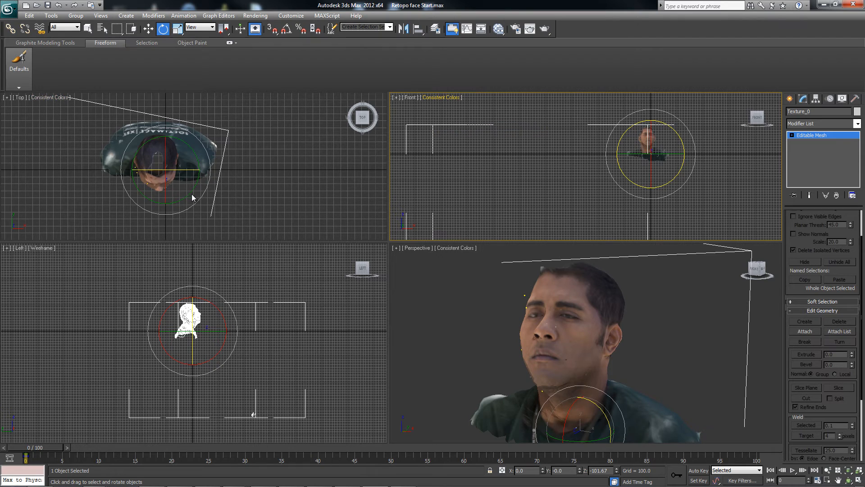
Rotate the head mesh in the Top view to about -110.67° about Z and shift it along X to about 150.6
drag(192, 149, 219, 182)
key(w)
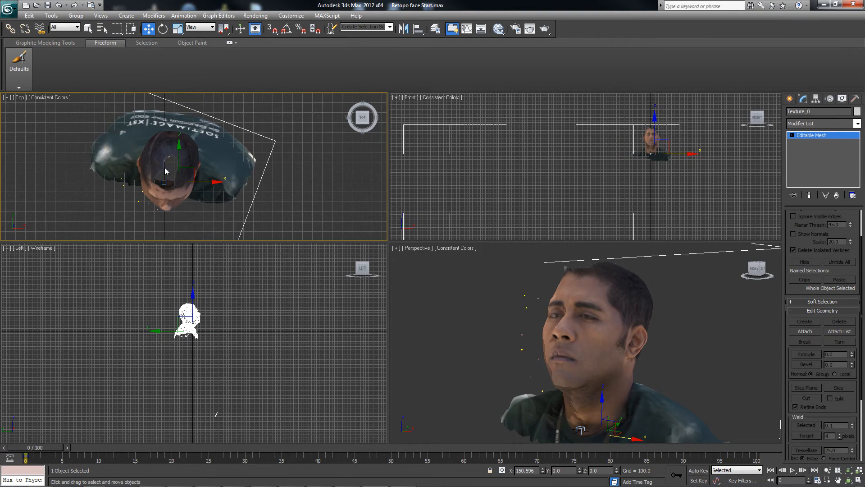
Deselect the head mesh and maximize the Front viewport with the head framed in it
right_click(562, 130)
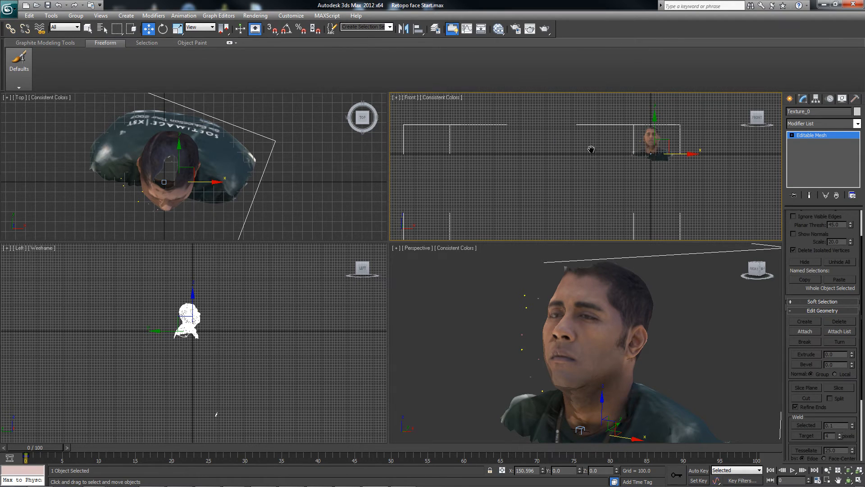
middle_drag(588, 152, 588, 183)
key(f)
scroll(581, 169, down, 9)
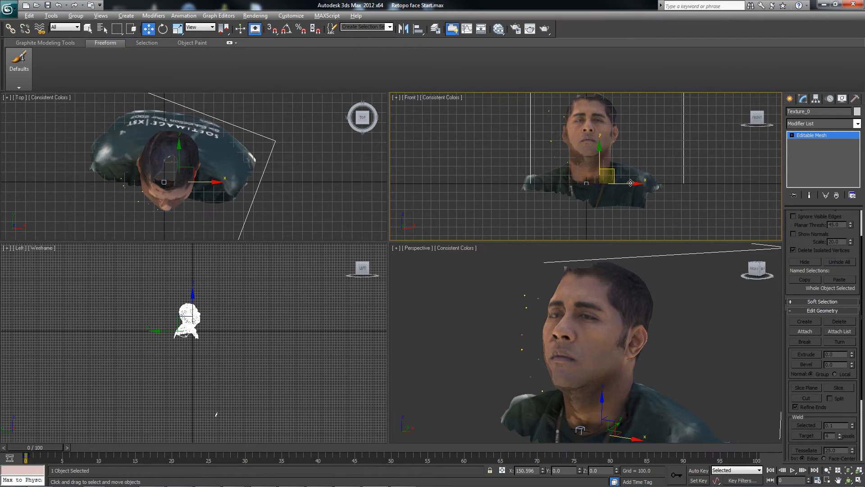
click(725, 195)
key(alt+w)
key(alt+w)
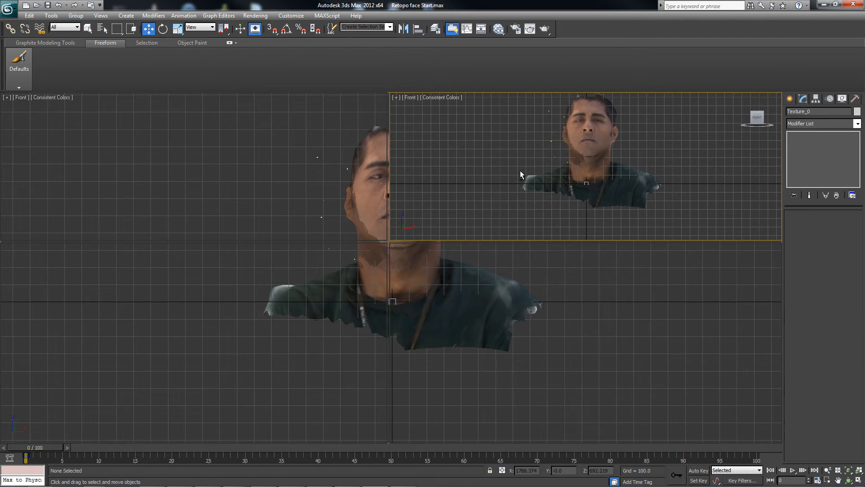
key(alt+w)
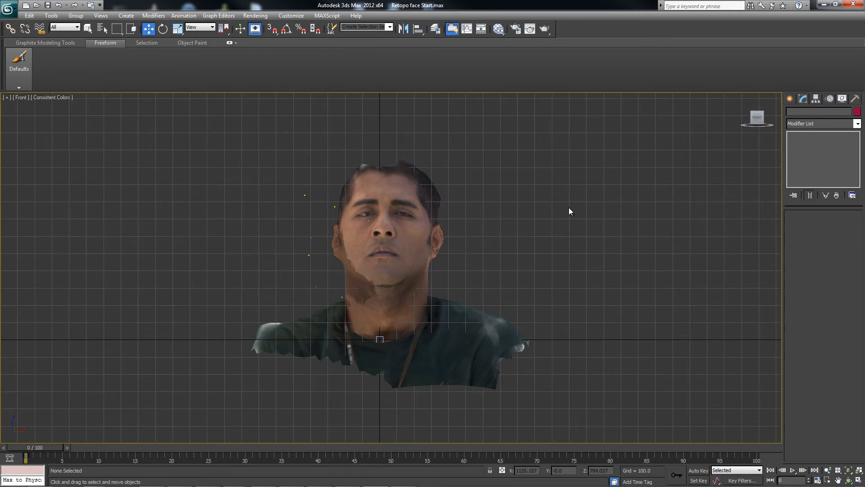
Tilt the head mesh slightly counterclockwise in the Front view and move it along X to about 200.48, then restore the four-viewport layout
scroll(540, 221, up, 3)
scroll(406, 165, up, 2)
click(400, 161)
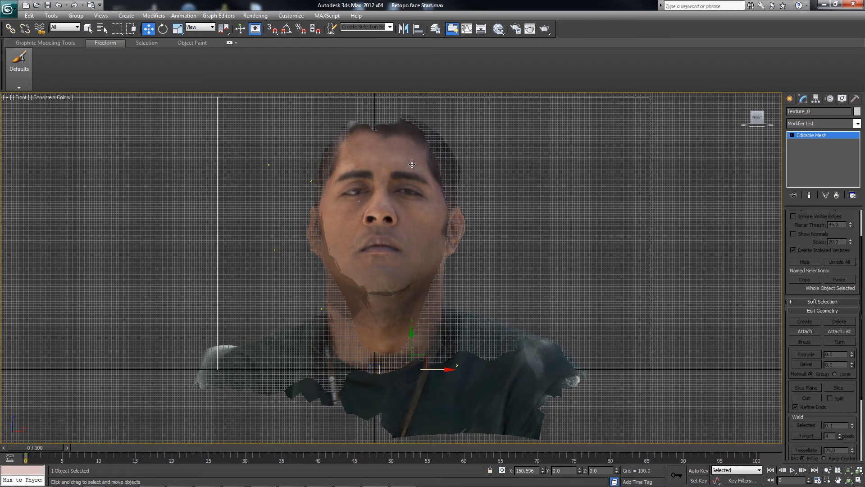
key(e)
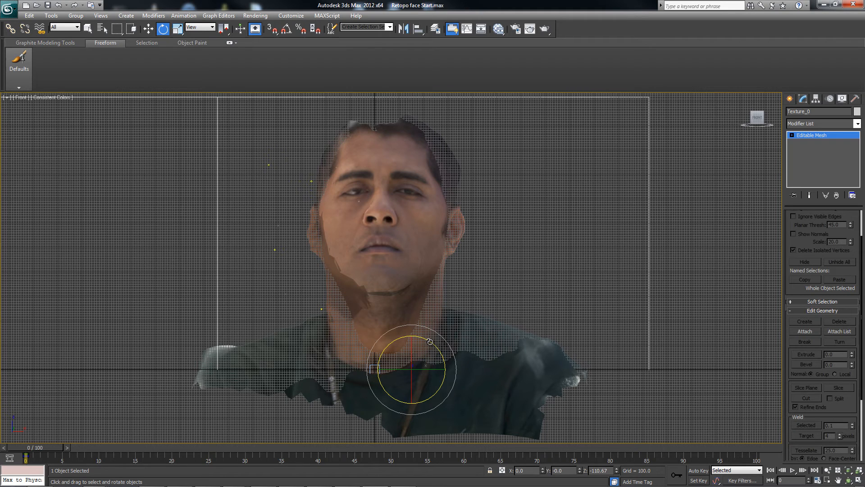
drag(430, 341, 431, 342)
key(w)
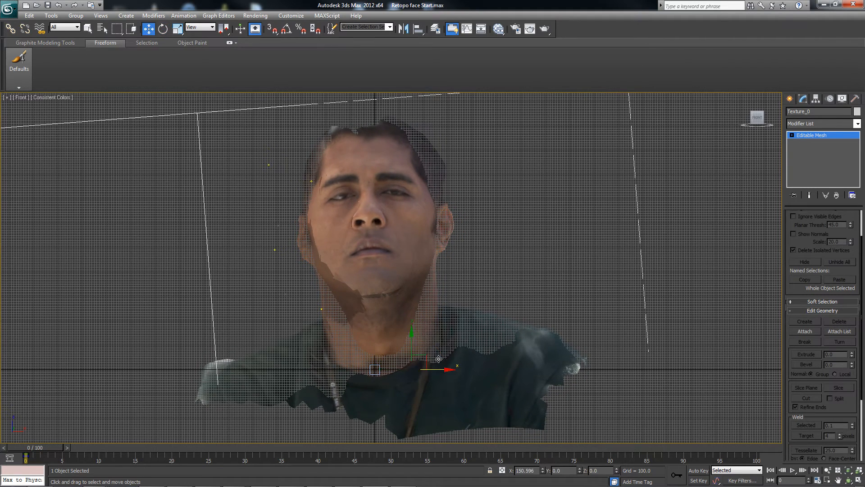
drag(450, 370, 462, 372)
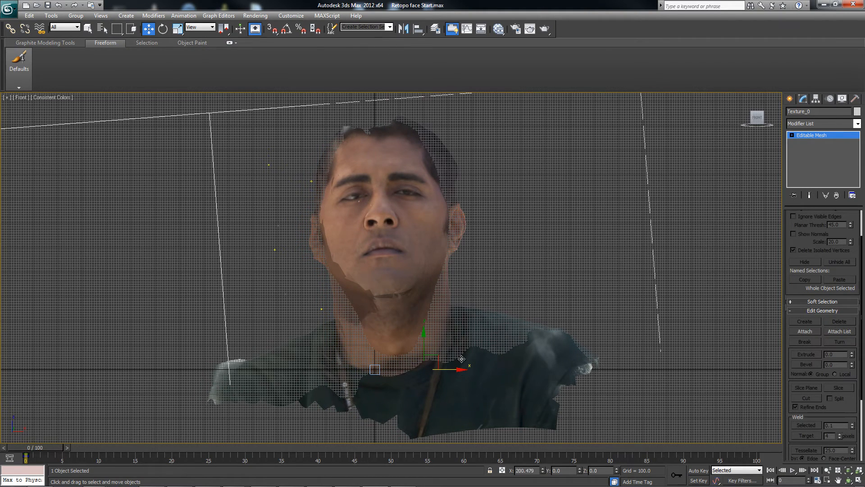
click(539, 233)
key(alt+w)
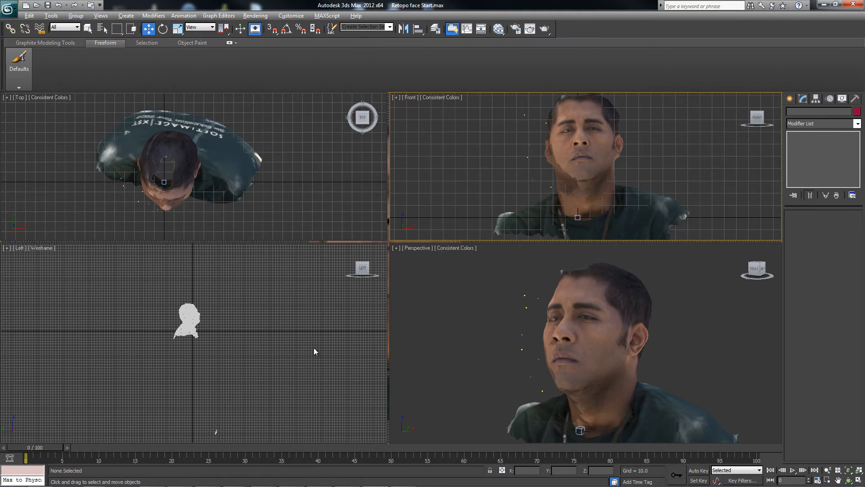
Select the head mesh together with its locators in the Left view and rotate them clockwise to tilt the face downward
drag(229, 293, 213, 324)
scroll(207, 347, up, 4)
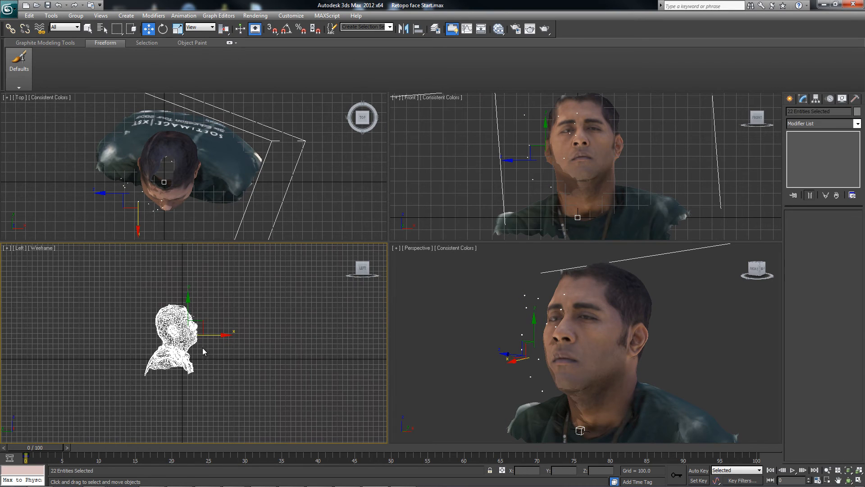
scroll(178, 302, up, 2)
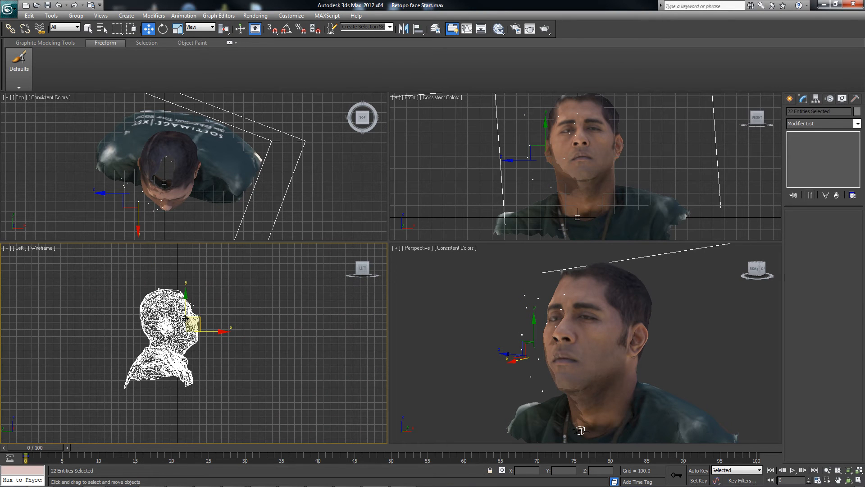
key(e)
drag(198, 300, 207, 339)
key(w)
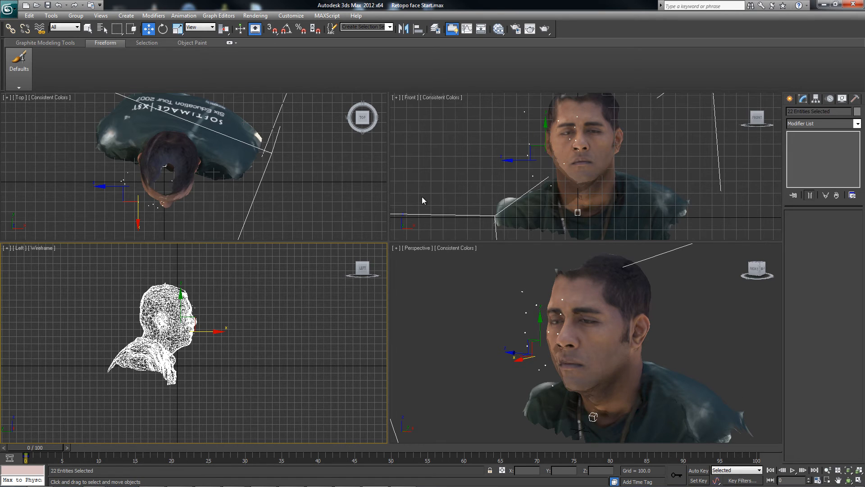
Select all the locators, from Locator to Locator_21, in the scene object list without the head mesh
key(h)
key(ctrl+a)
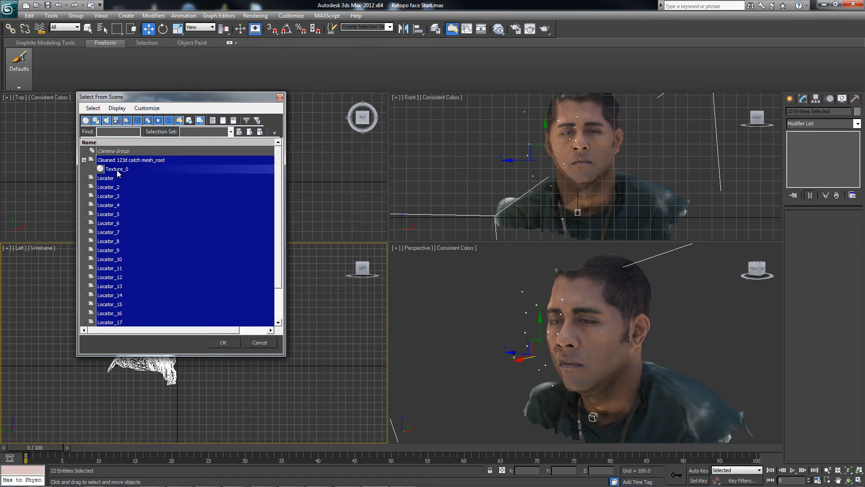
click(118, 169)
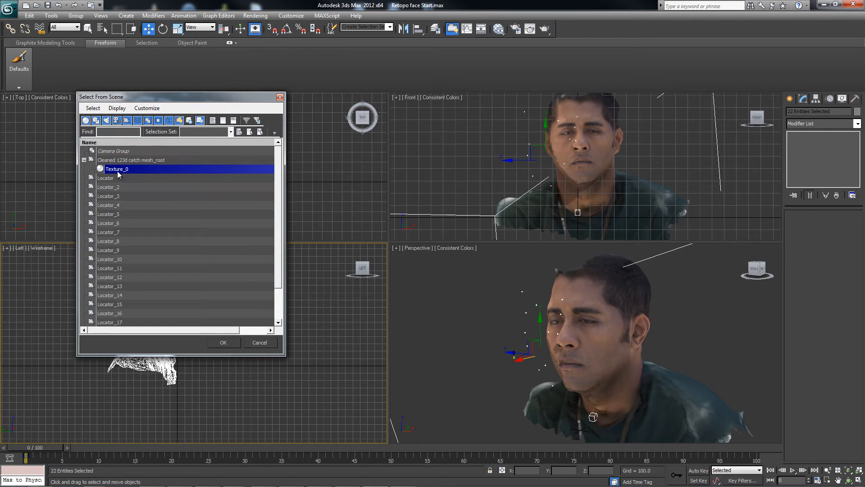
click(84, 160)
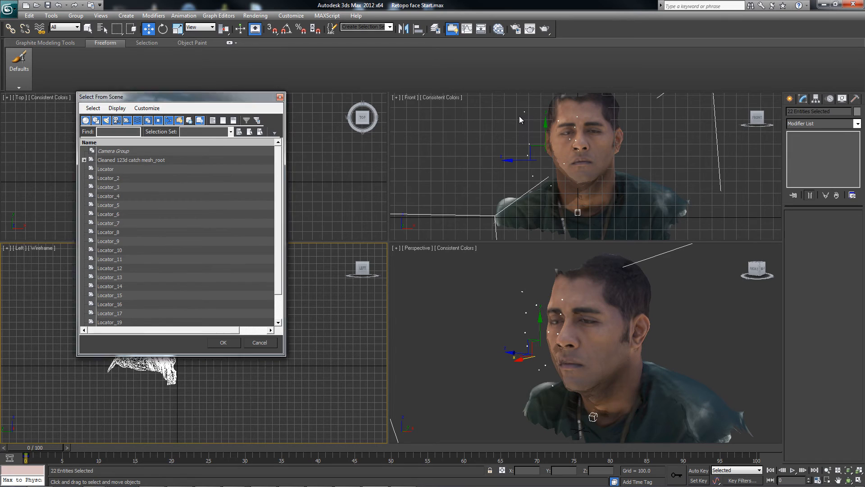
click(119, 169)
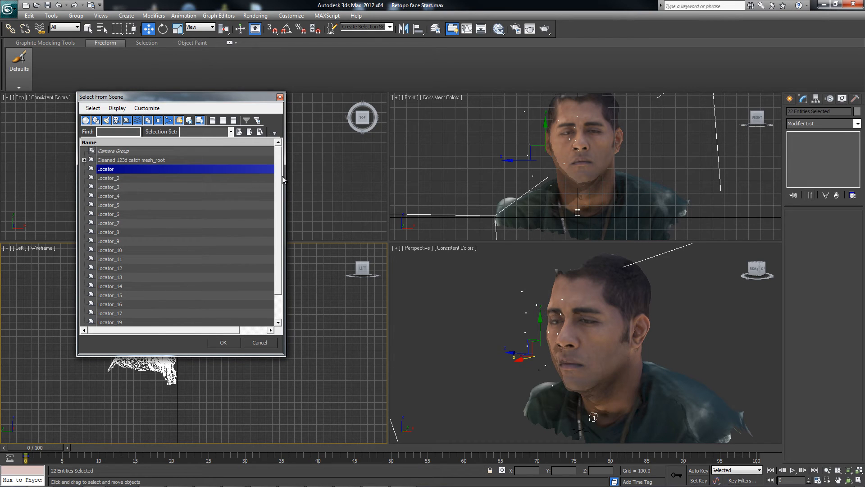
scroll(277, 259, down, 1)
shift+click(117, 313)
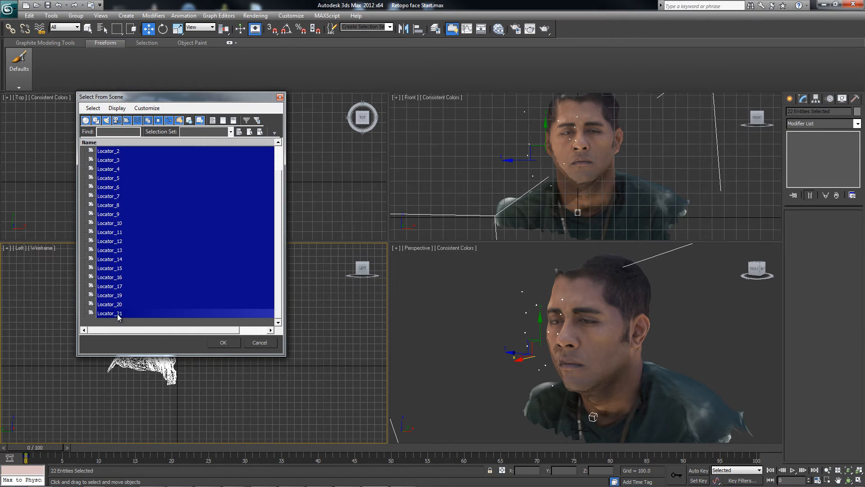
click(223, 342)
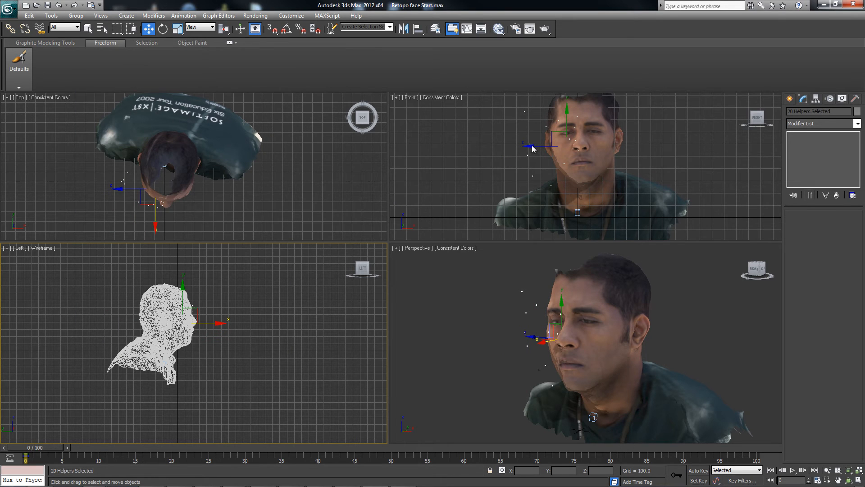
Try deleting the selected locators and undo the deletion
right_click(527, 147)
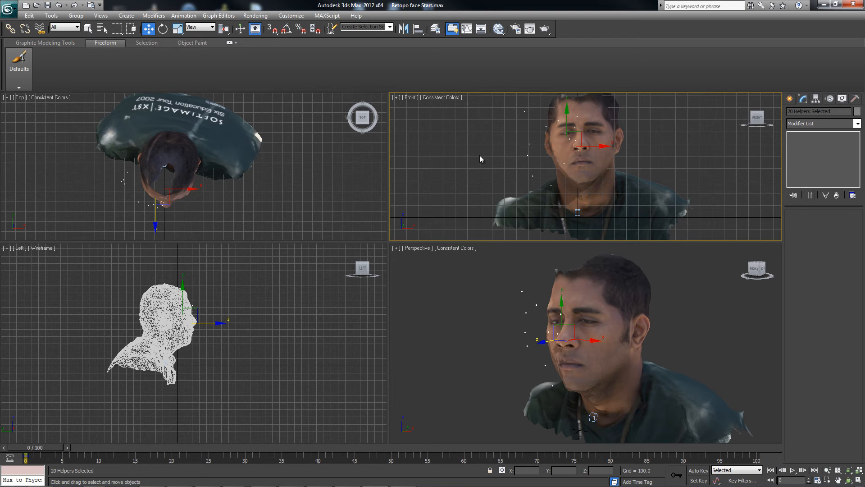
key(h)
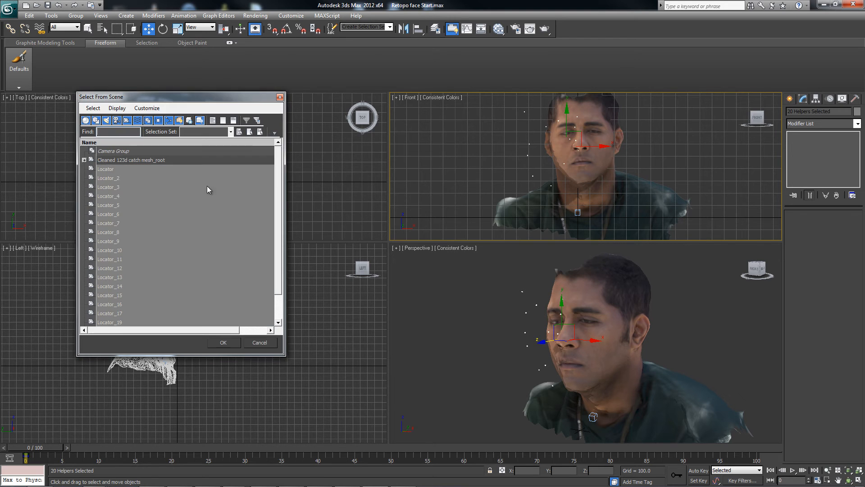
click(234, 344)
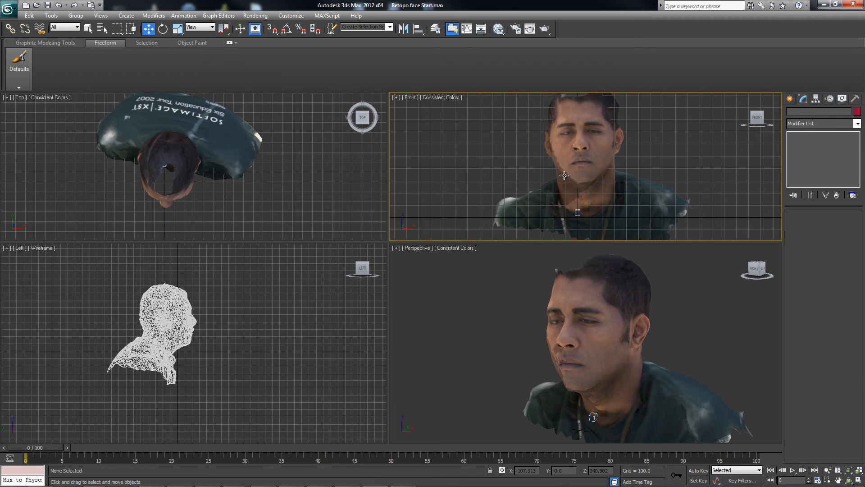
key(ctrl+a)
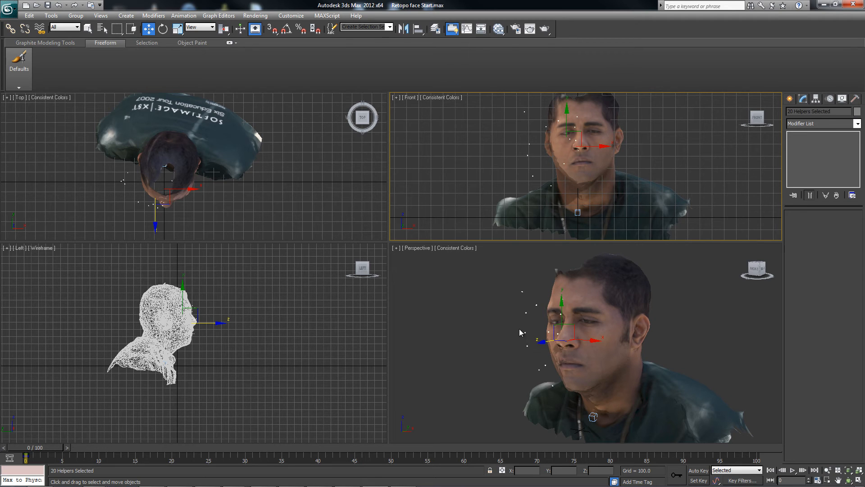
Deselect the locators and examine their points around the head from several angles in the Perspective view
right_click(523, 310)
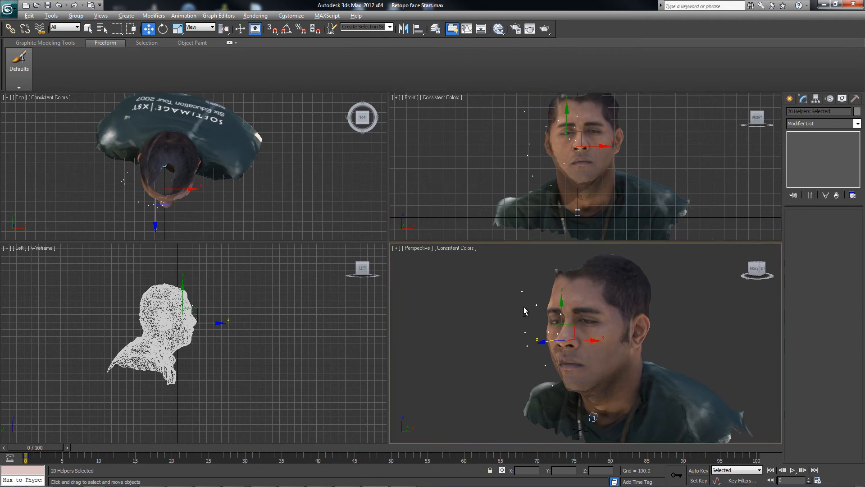
click(501, 293)
alt+middle_drag(496, 302, 599, 298)
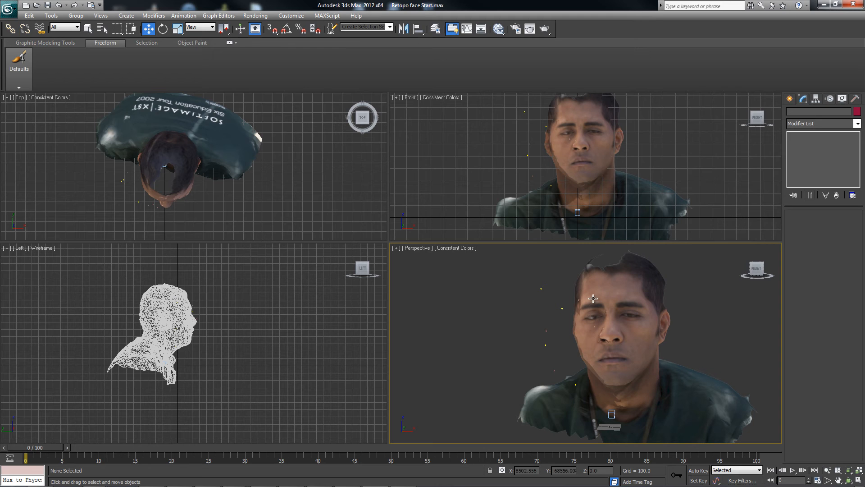
alt+middle_drag(586, 310, 573, 299)
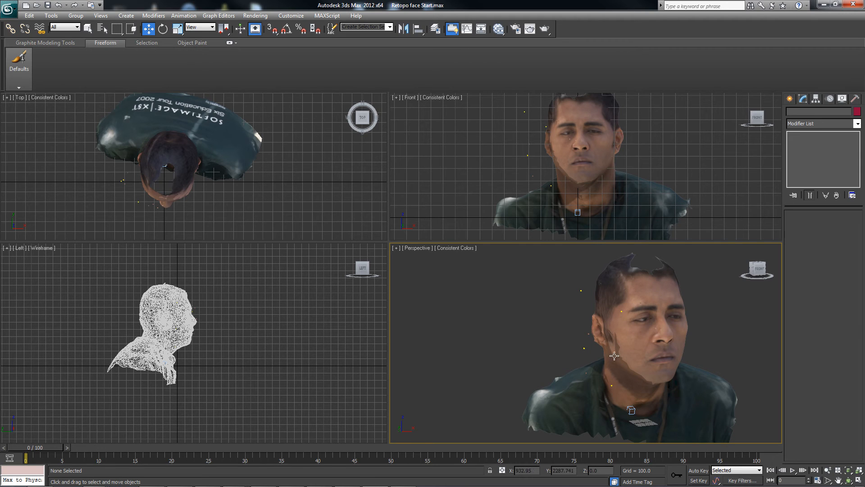
alt+middle_drag(604, 357, 560, 345)
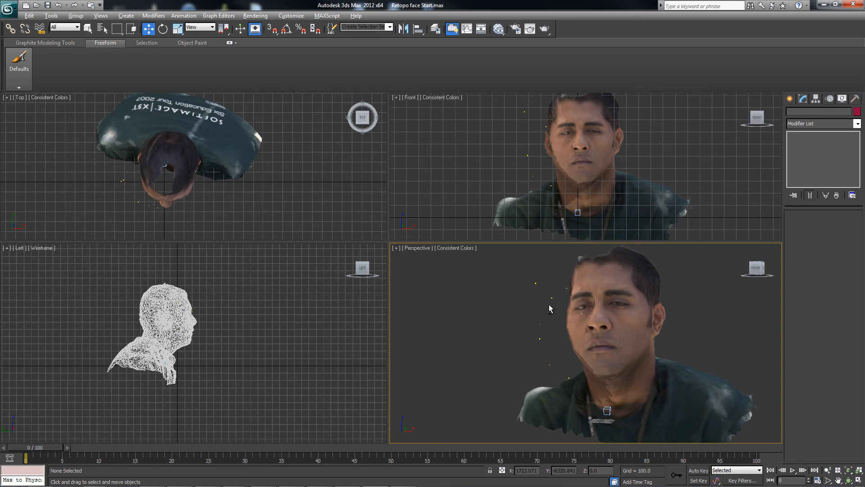
alt+middle_drag(549, 305, 564, 318)
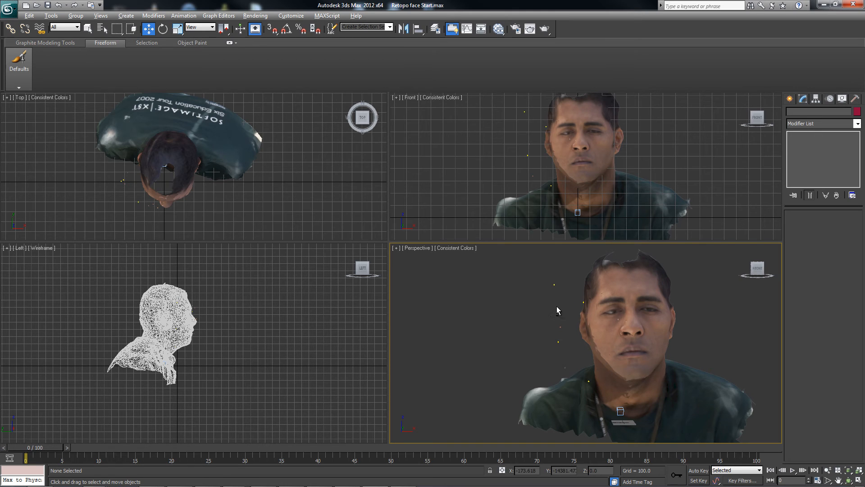
alt+middle_drag(556, 307, 551, 306)
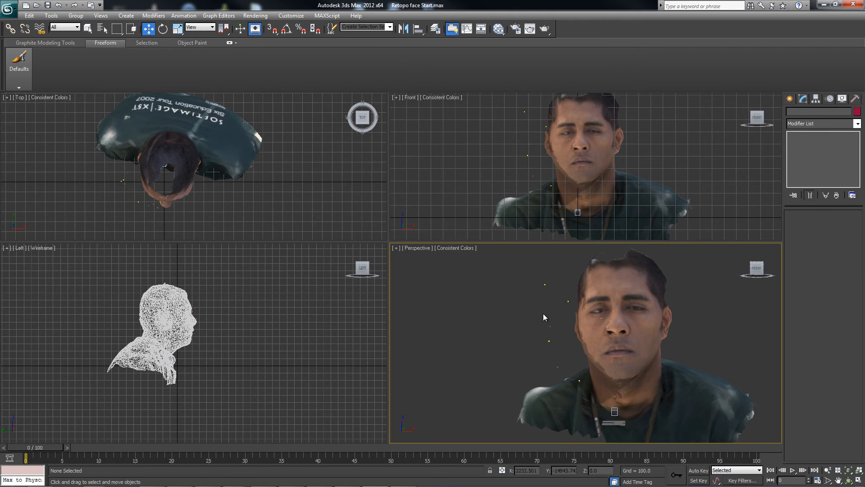
Select Locator through Locator_21 from the scene object list and delete them
key(h)
click(105, 169)
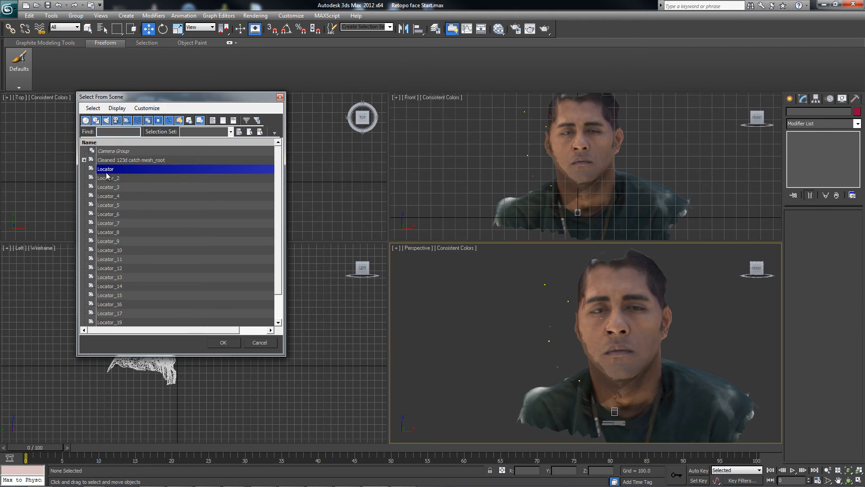
scroll(150, 312, down, 1)
shift+click(151, 312)
click(223, 343)
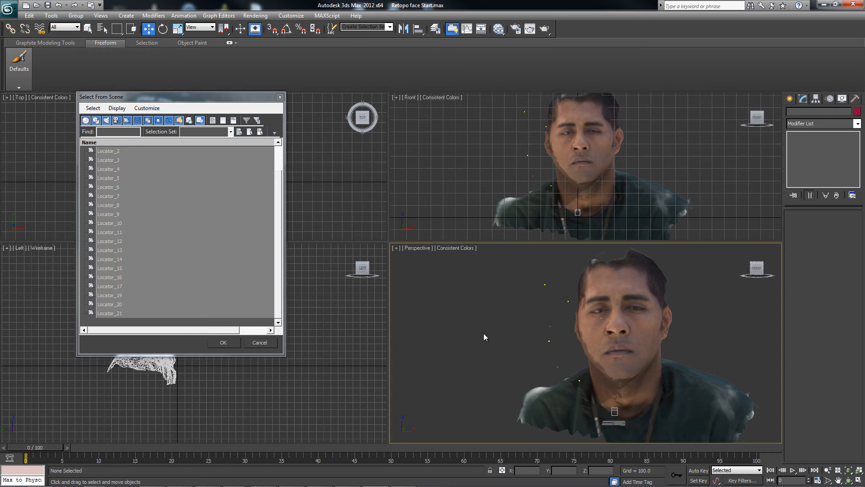
key(Delete)
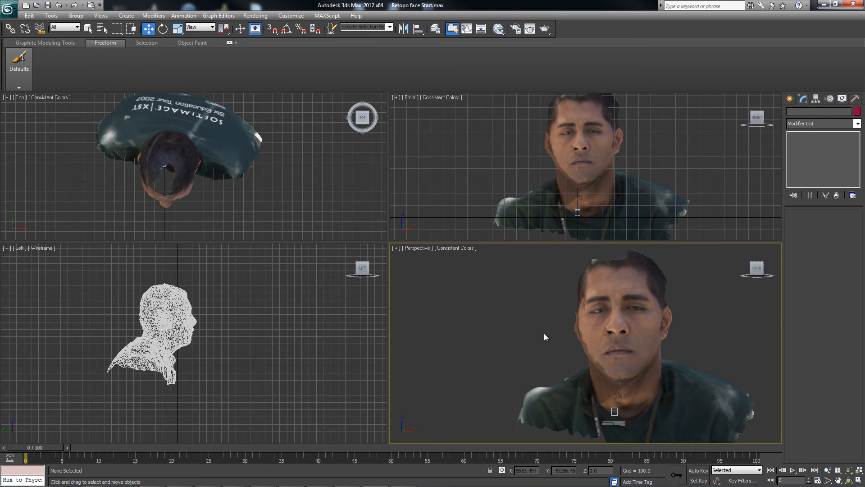
Select the head scan's dummy root helper at the neck and move it along X to about -11.2 in the Top view
alt+middle_drag(544, 337, 579, 348)
alt+middle_drag(575, 346, 642, 415)
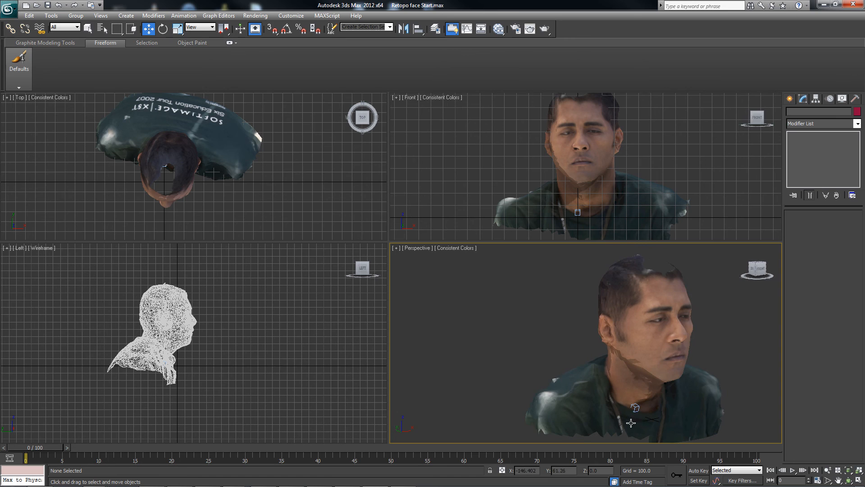
click(635, 407)
click(647, 414)
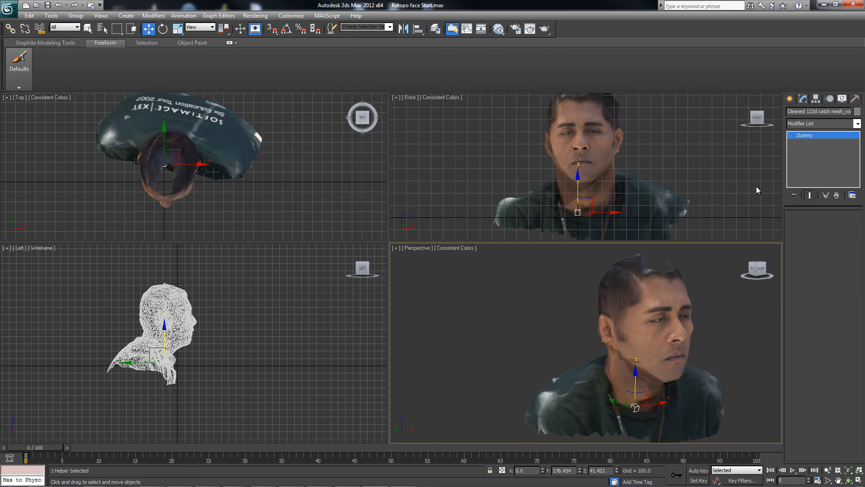
alt+middle_drag(658, 357, 588, 347)
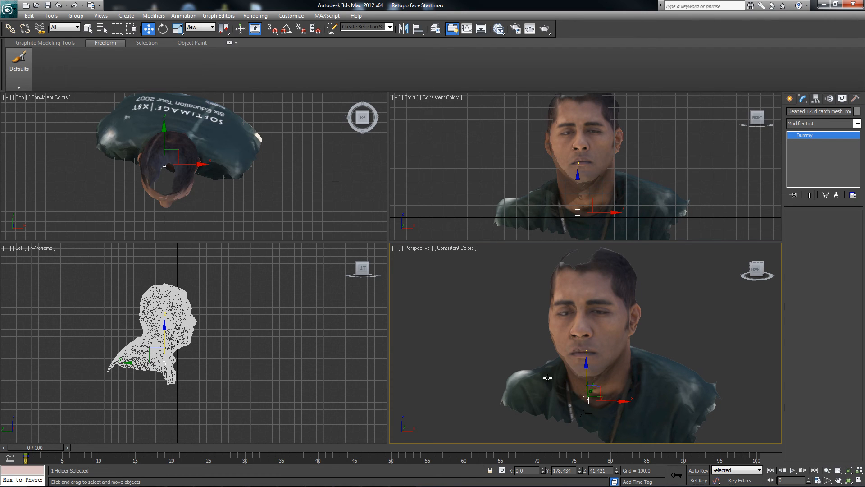
scroll(212, 160, up, 5)
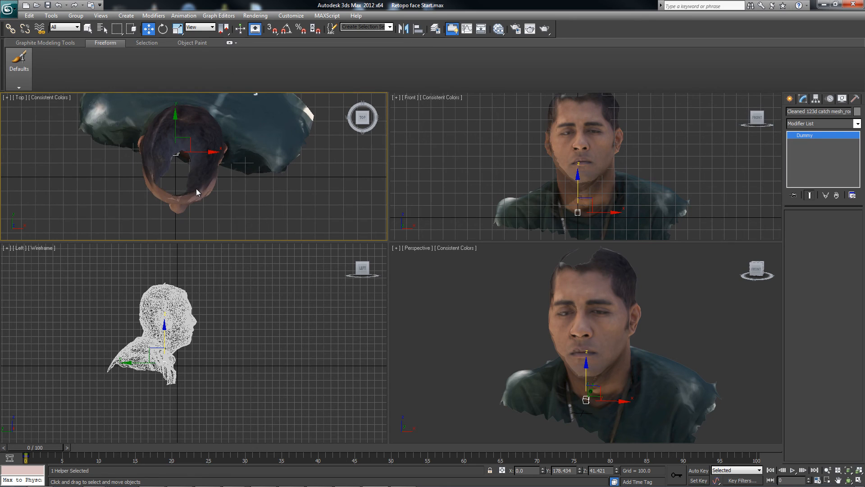
middle_drag(200, 190, 197, 180)
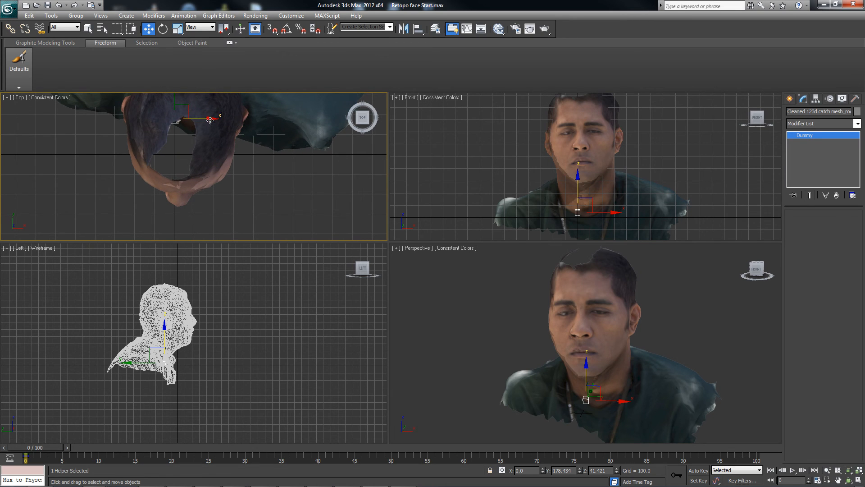
drag(210, 119, 208, 119)
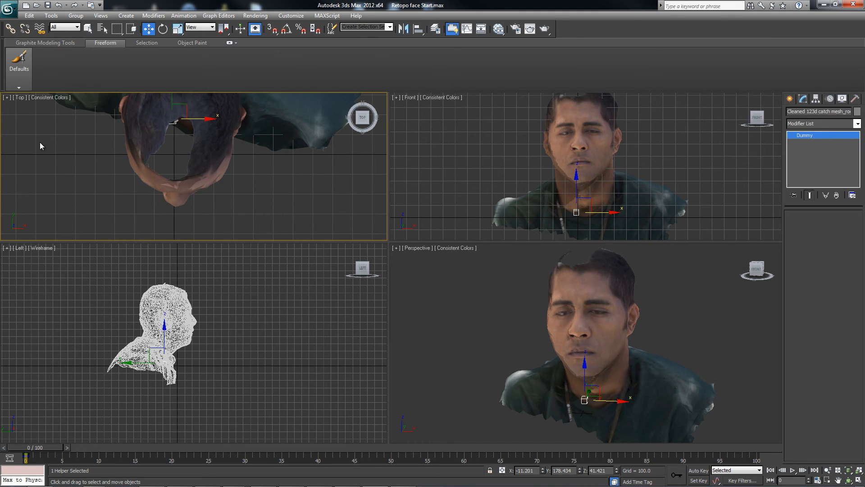
Save the scene under a new name, Retopo face Organized and Cleaned, in the 123d catch Example folder
click(8, 8)
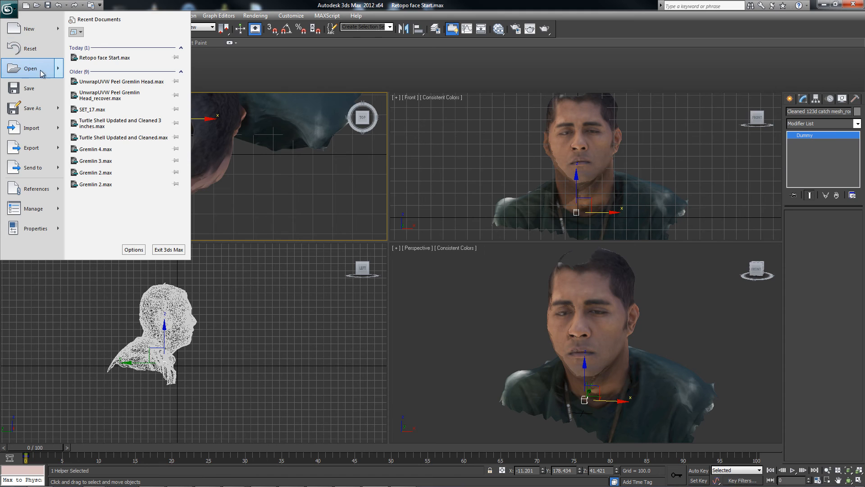
mouse_move(52, 108)
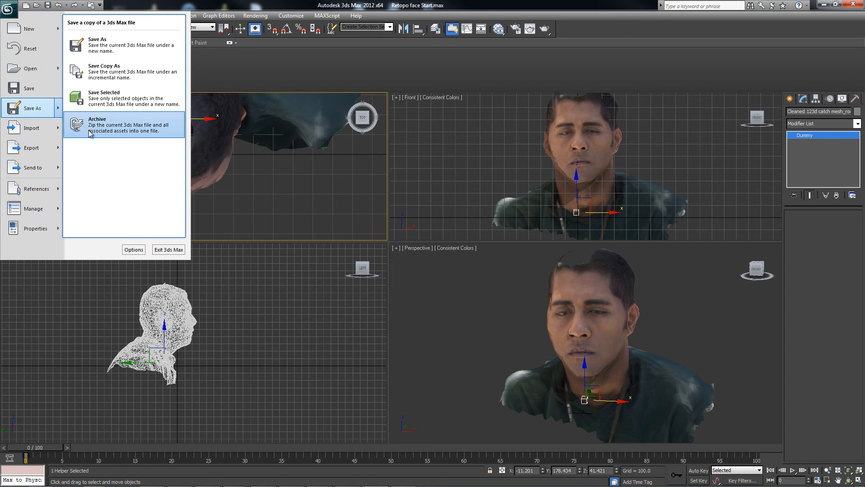
click(95, 58)
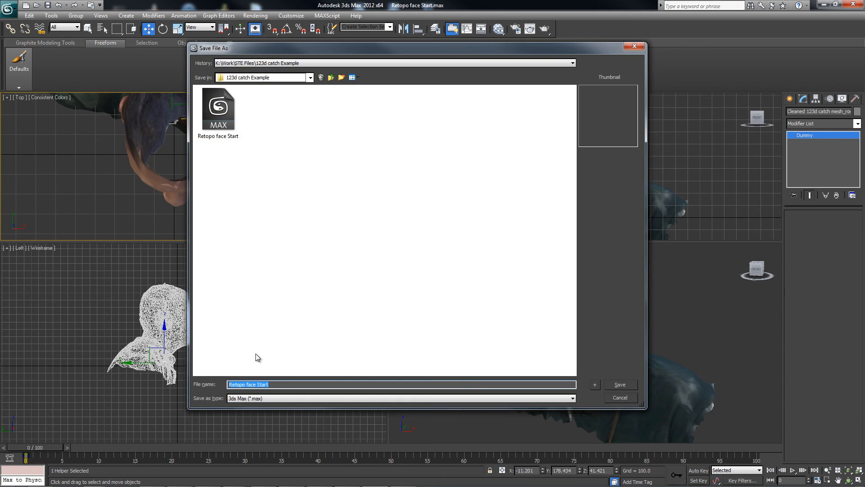
click(283, 385)
key(BackSpace)
text(cleaned)
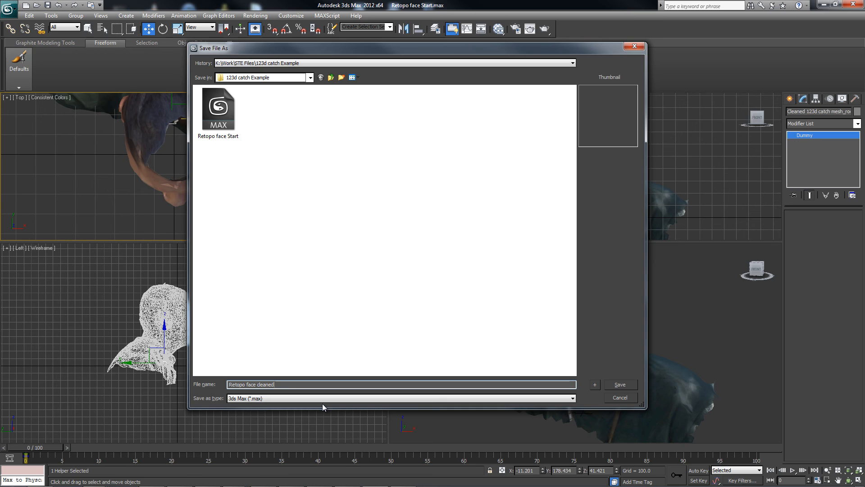
key(BackSpace)
key(BackSpace)
key(BackSpace)
key(BackSpace)
key(BackSpace)
key(BackSpace)
key(BackSpace)
key(BackSpace)
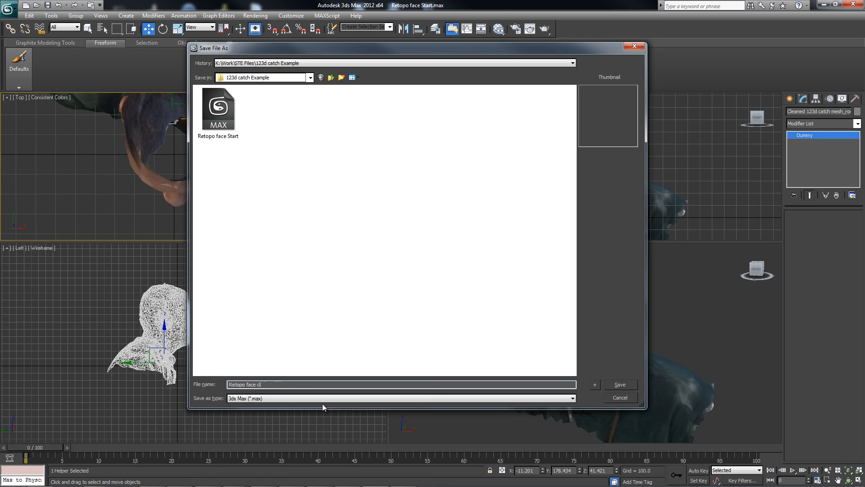
text(Organized and Cleaned)
key(Return)
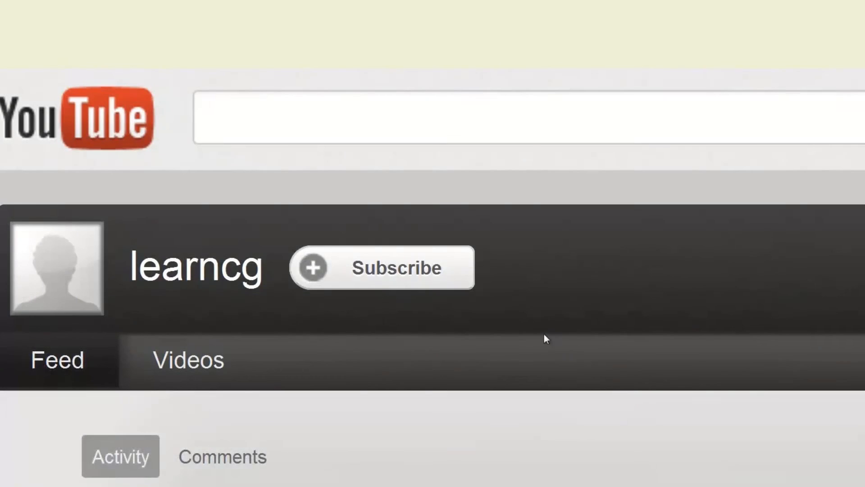
click(434, 271)
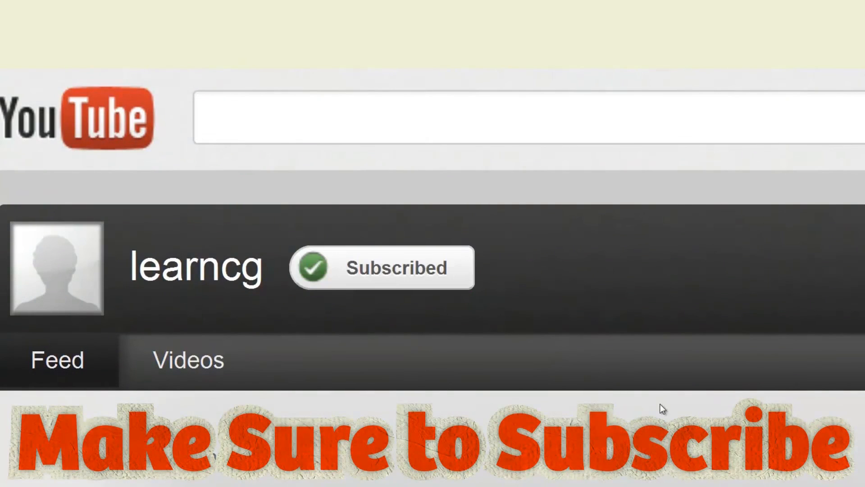